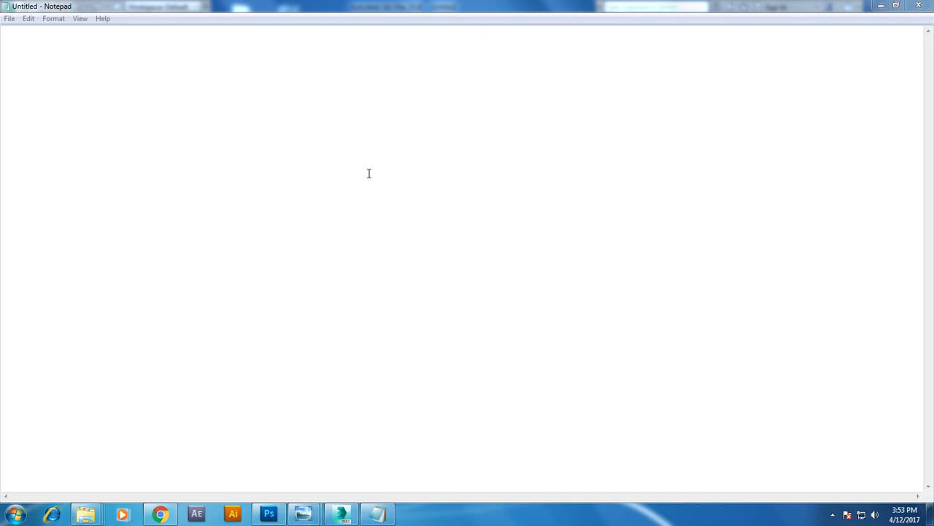
- In Notepad, type 'In this tutorial we will Model a stylish siting bench in 3dsmax..' and 'Lets get started..'
left_click(273, 118)
type("In this tutorial we will Model a s")
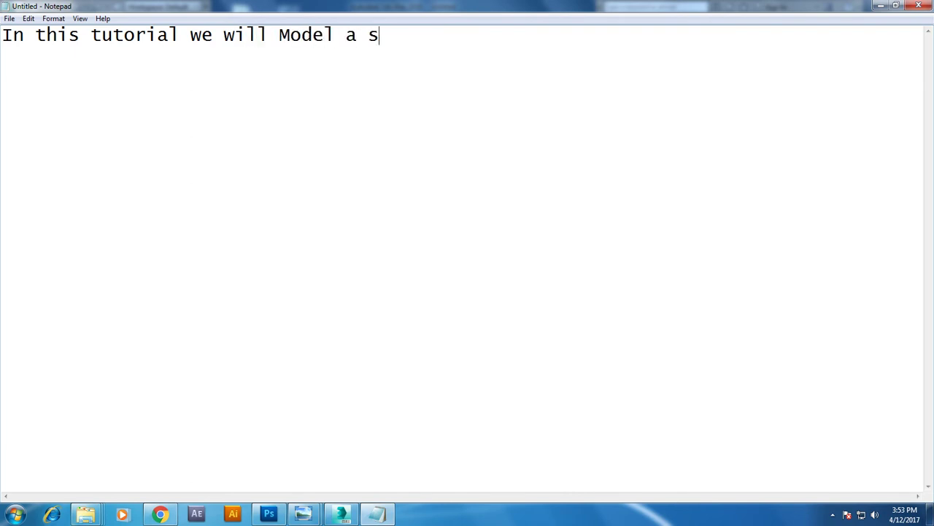
type("tylish siting bench in 3dsmax..")
type("Lets get started..")
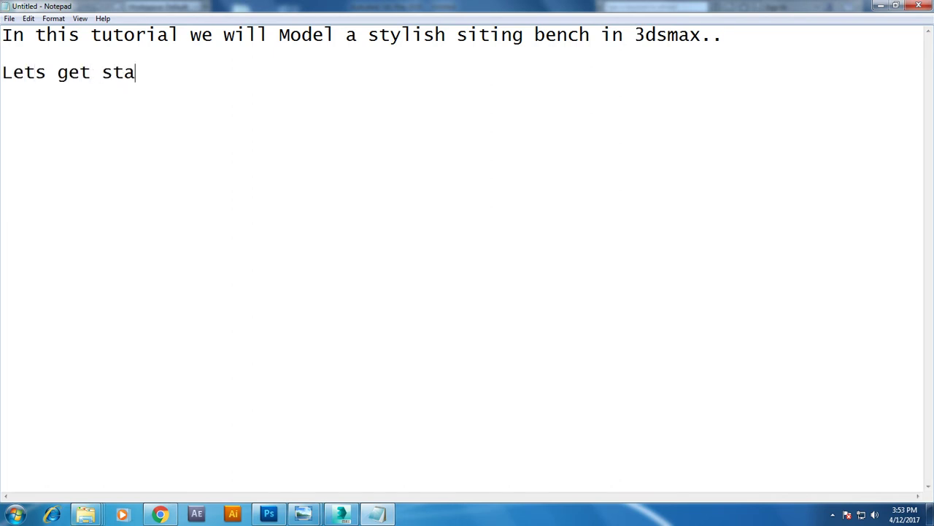
- Open the Desktop reference photo outdoor-bench-seating-wood-bb-italia-21.jpg in 3ds Max's image viewer and move it aside
left_click(881, 6)
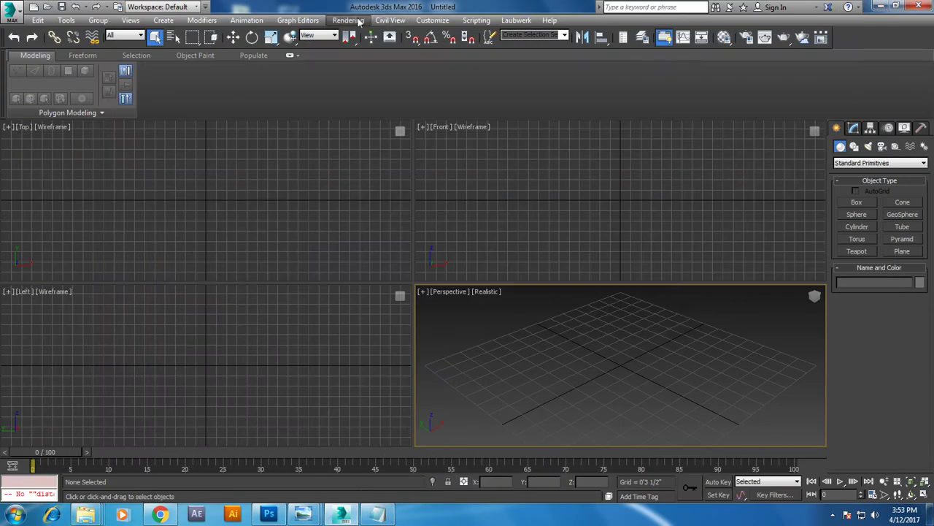
left_click(348, 19)
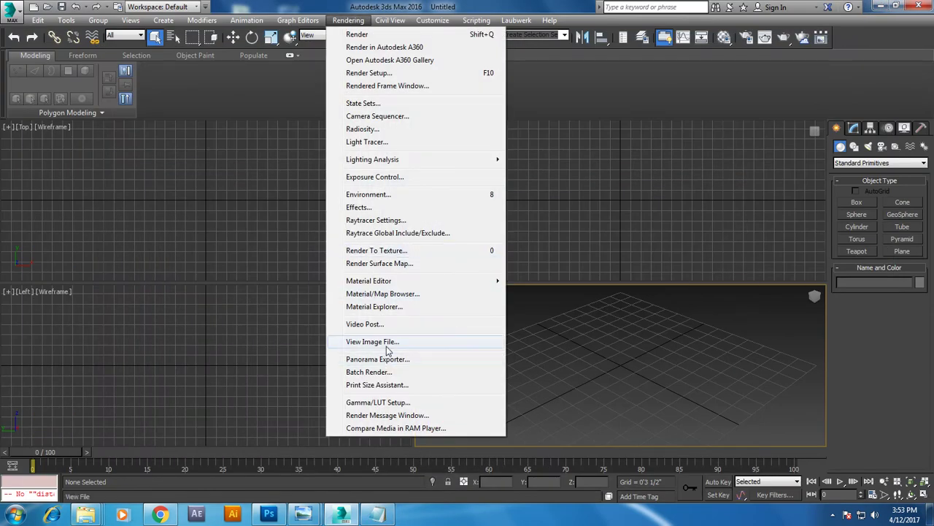
left_click(374, 341)
left_click(50, 113)
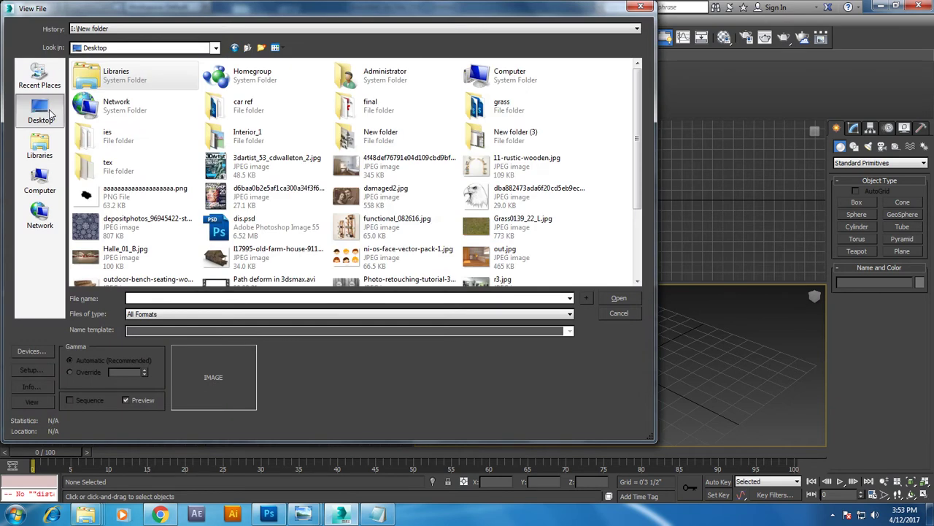
double_click(137, 281)
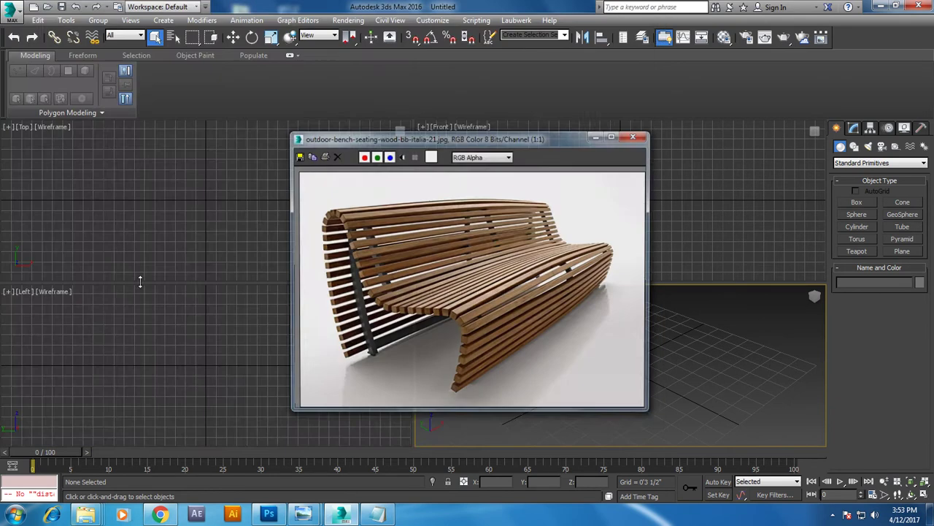
mouse_move(442, 139)
left_mouse_down()
mouse_move(199, 125)
mouse_move(143, 100)
left_mouse_up()
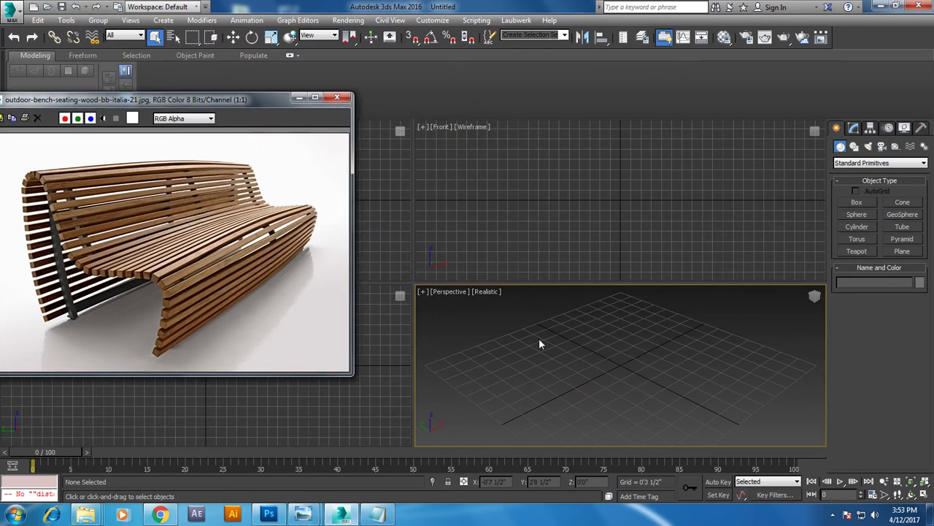
- Maximize the Front viewport with Alt+W and pan it slightly
left_click(550, 234)
key("alt+w")
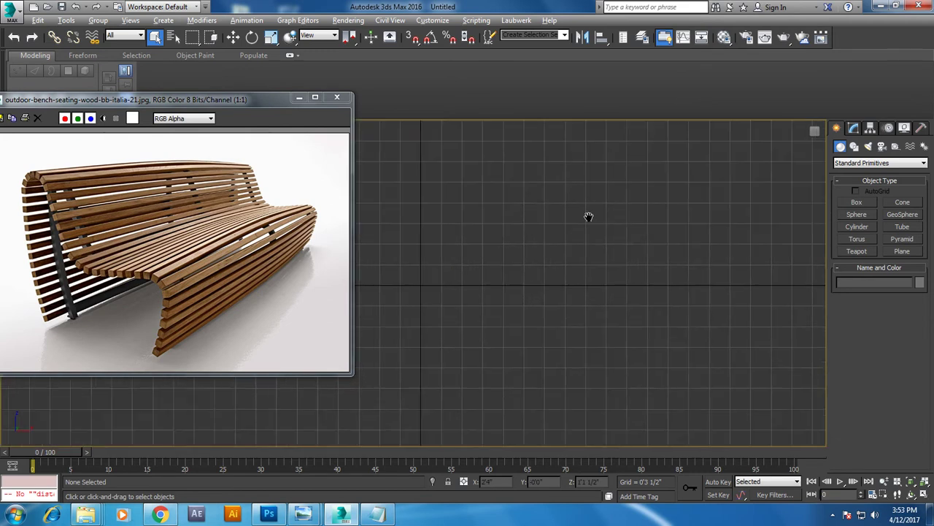
middle_click_drag(583, 251, 608, 246)
- Draw a curved Bezier Line spline tracing the bench's backrest, seat and front leg in Front view
left_click(855, 147)
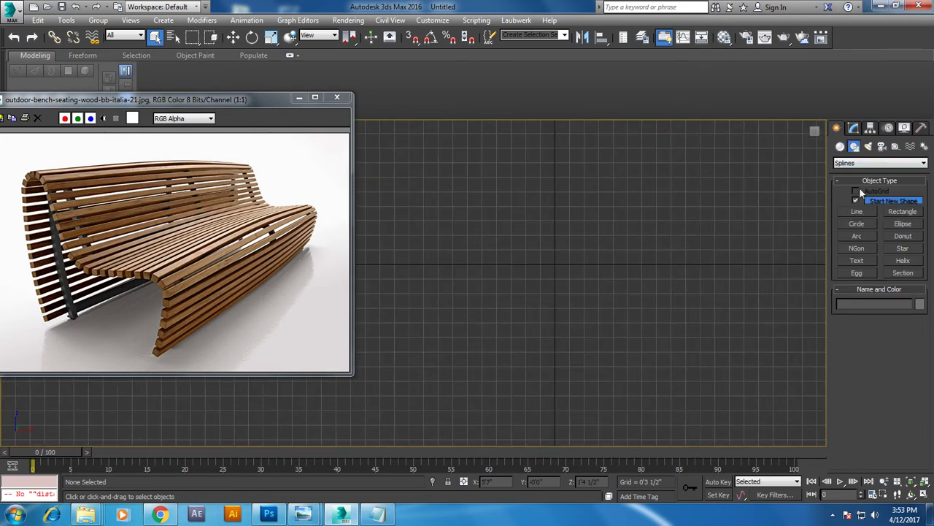
left_click(858, 212)
left_click(460, 395)
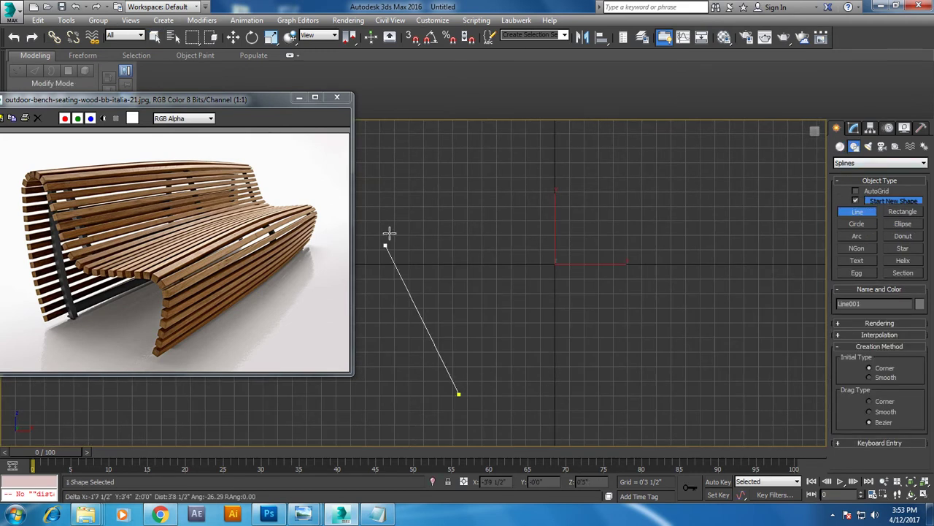
left_click_drag(421, 153, 428, 140)
left_click_drag(447, 125, 462, 124)
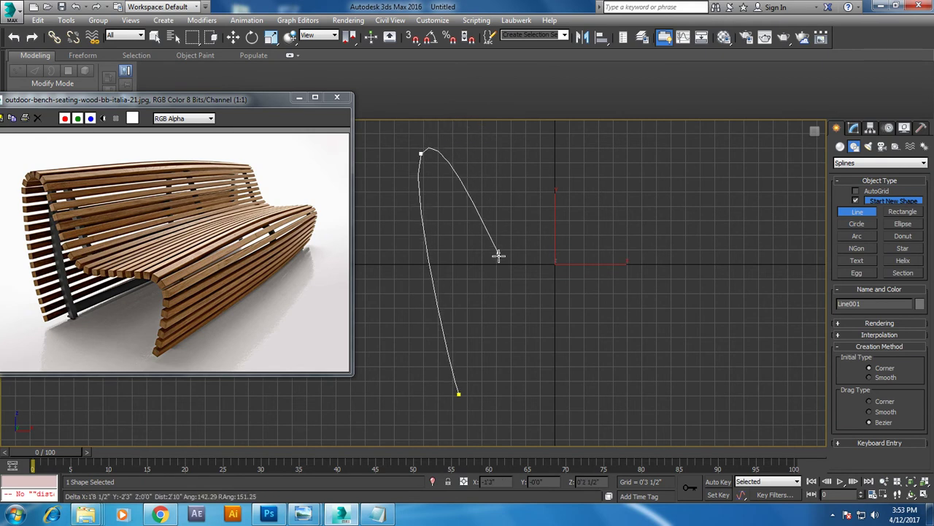
left_click_drag(490, 277, 516, 301)
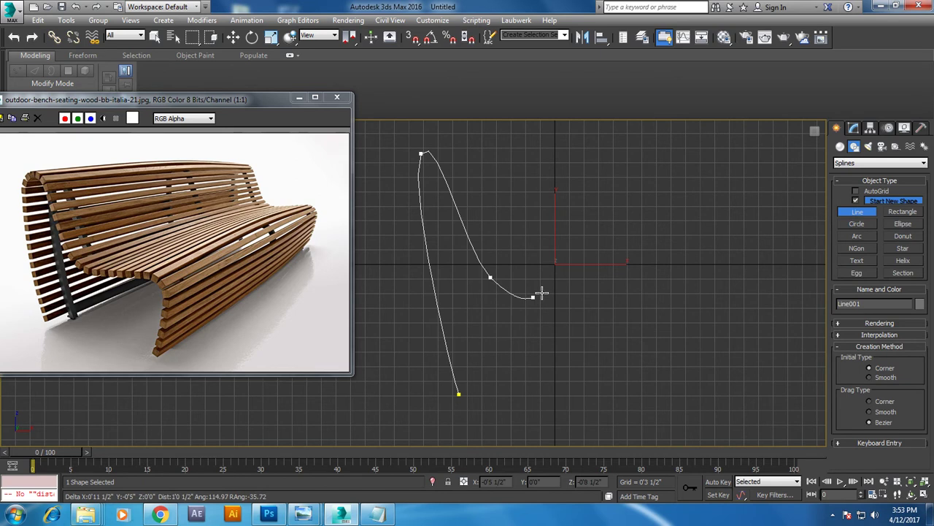
left_click_drag(646, 281, 668, 286)
left_click_drag(634, 402, 615, 396)
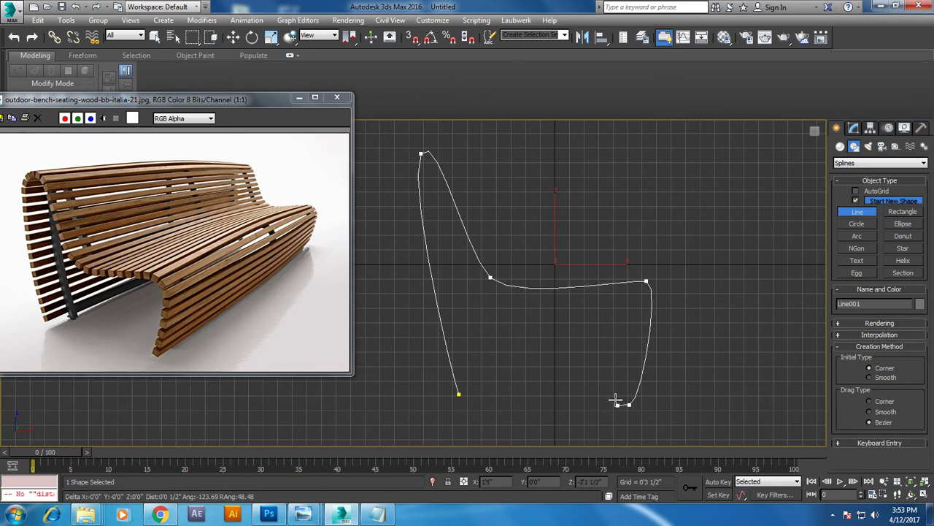
right_click(611, 406)
right_click(674, 419)
- Reshape the profile by moving the backrest top, seat front corner and leg bottom vertices
key("1")
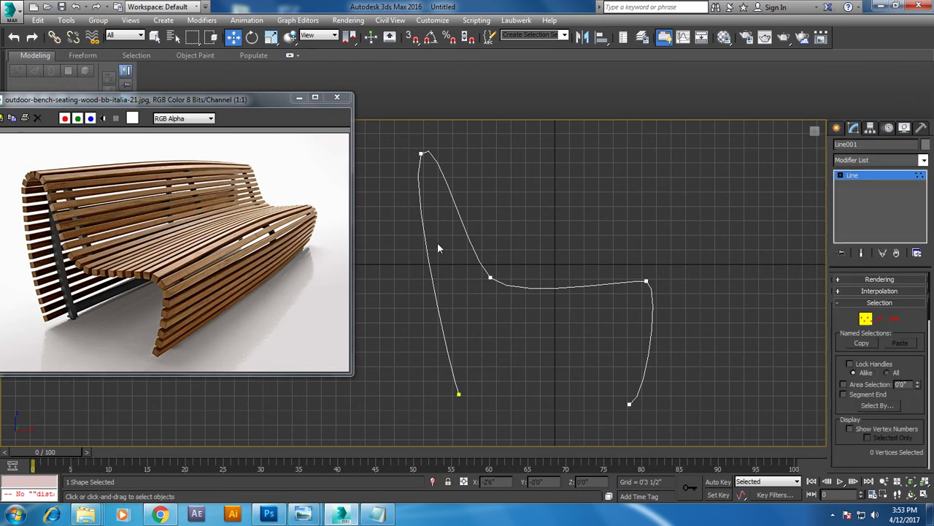
left_click(422, 155)
left_click_drag(440, 135, 488, 124)
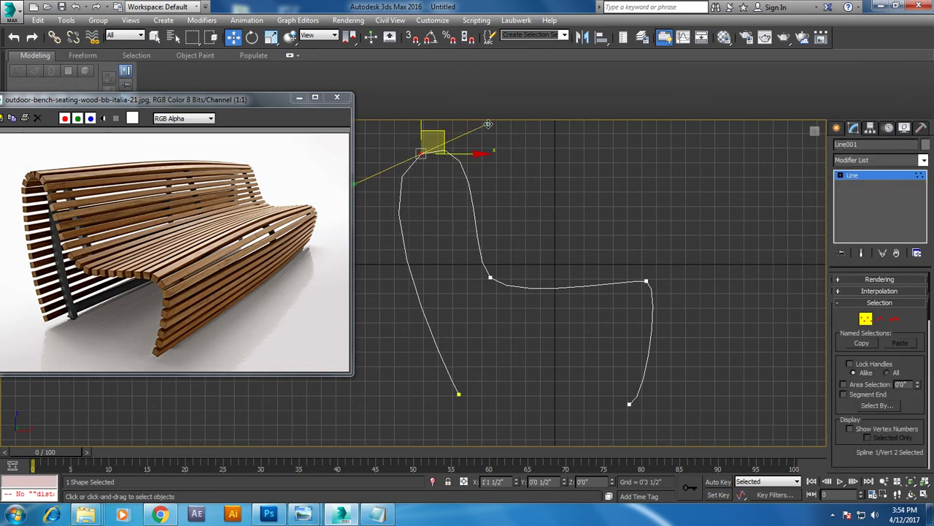
left_click(646, 281)
left_click_drag(646, 282, 646, 274)
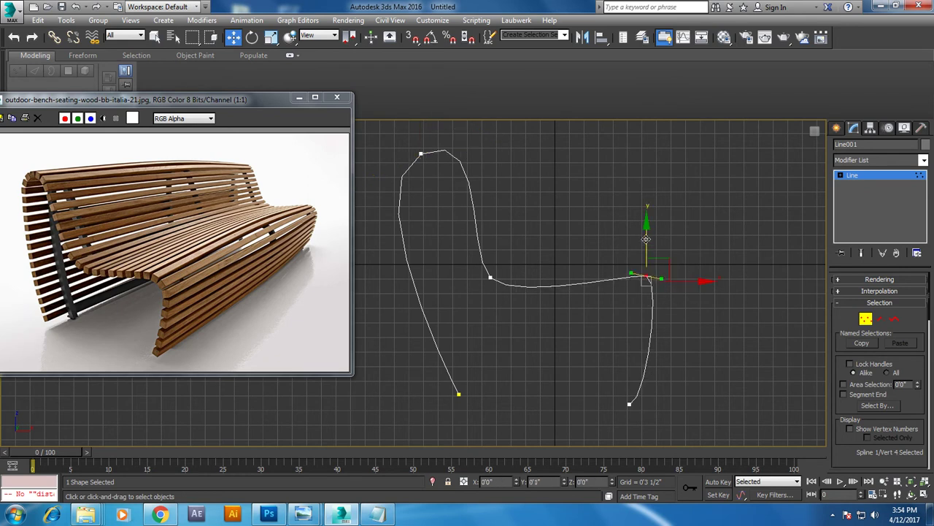
left_click_drag(702, 274, 699, 274)
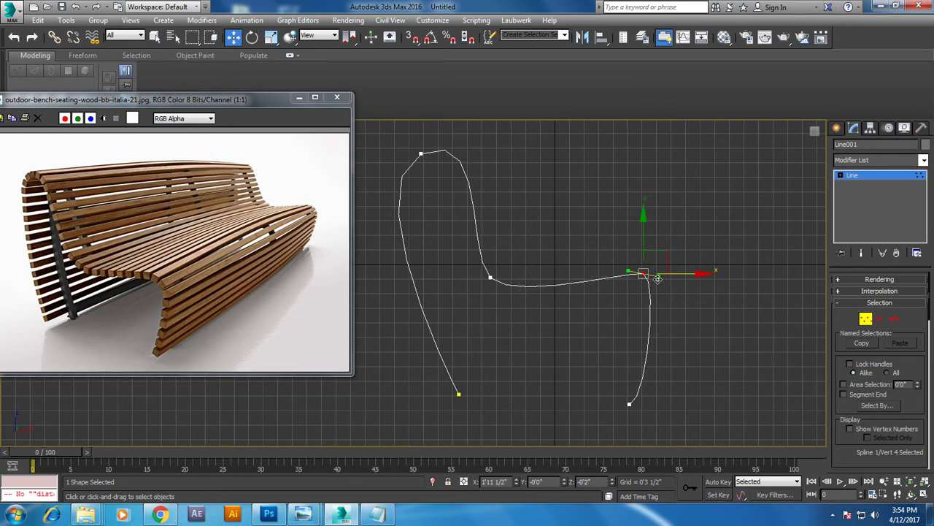
left_click(629, 403)
left_click_drag(629, 363, 633, 350)
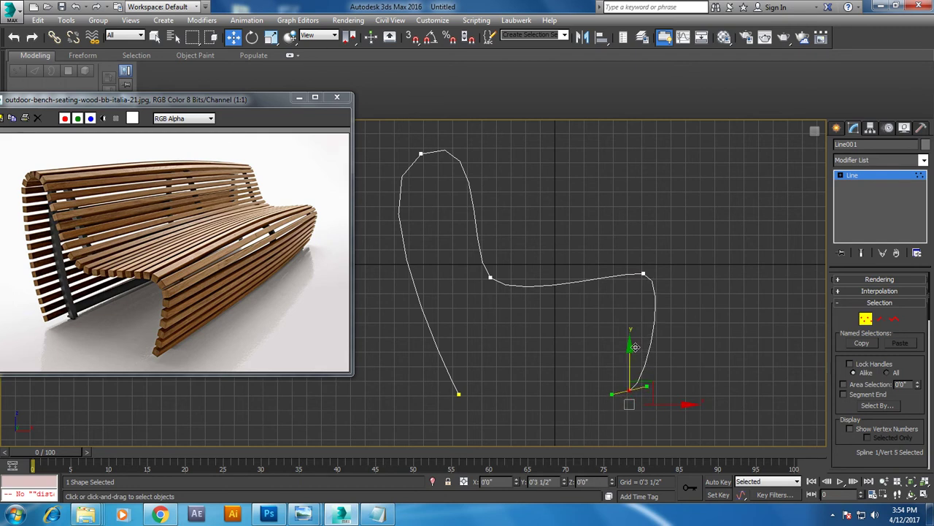
- Check the curve in the Perspective view and shift the whole Line001 along Y
key("alt+w")
key("alt+w")
mouse_move(658, 343)
middle_mouse_down("alt")
mouse_move(620, 351)
mouse_move(567, 342)
middle_mouse_up("alt")
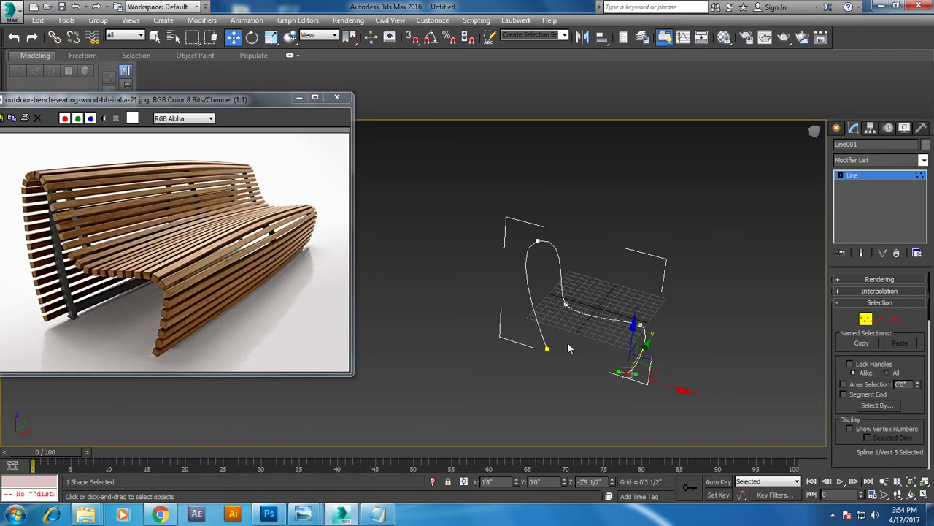
left_click(871, 176)
mouse_move(610, 299)
middle_mouse_down("alt")
mouse_move(605, 279)
mouse_move(636, 229)
middle_mouse_up("alt")
key("1")
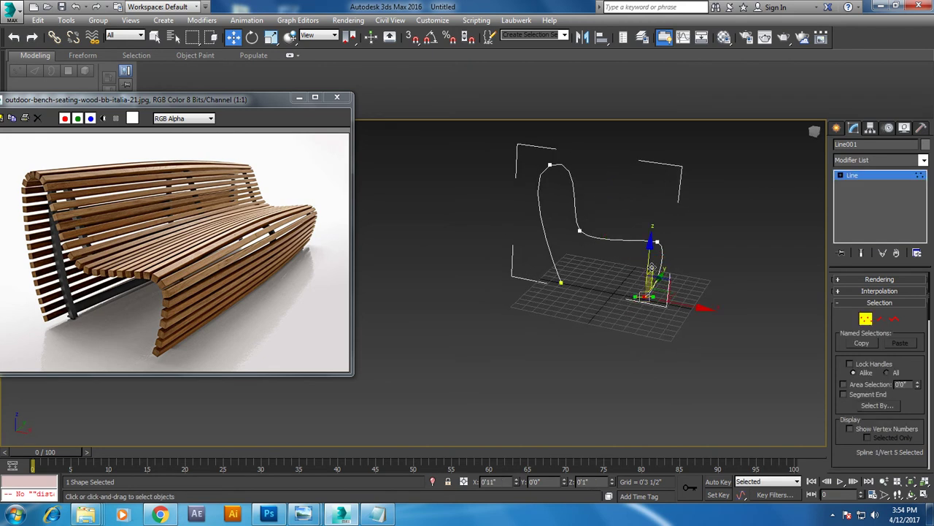
middle_click_drag(617, 276, 610, 310)
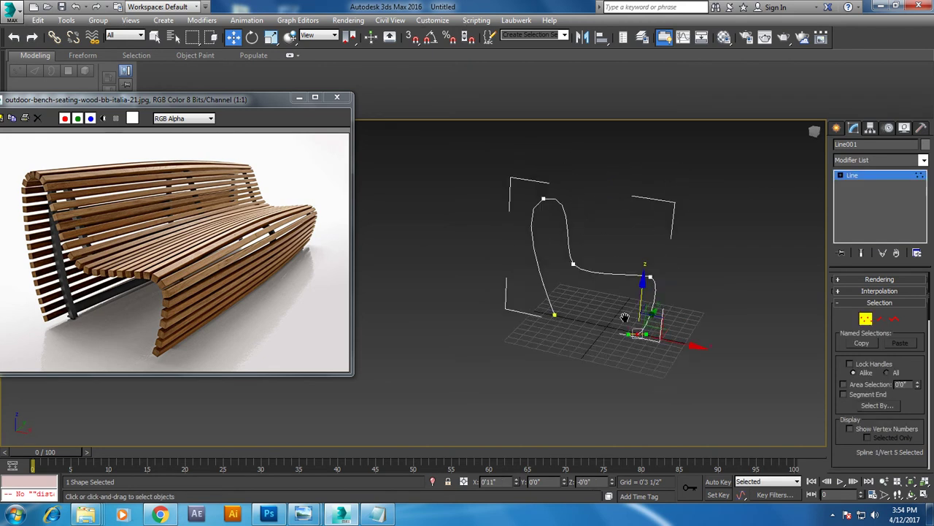
key("1")
middle_click_drag(728, 250, 625, 265, "alt")
left_click_drag(584, 272, 514, 301)
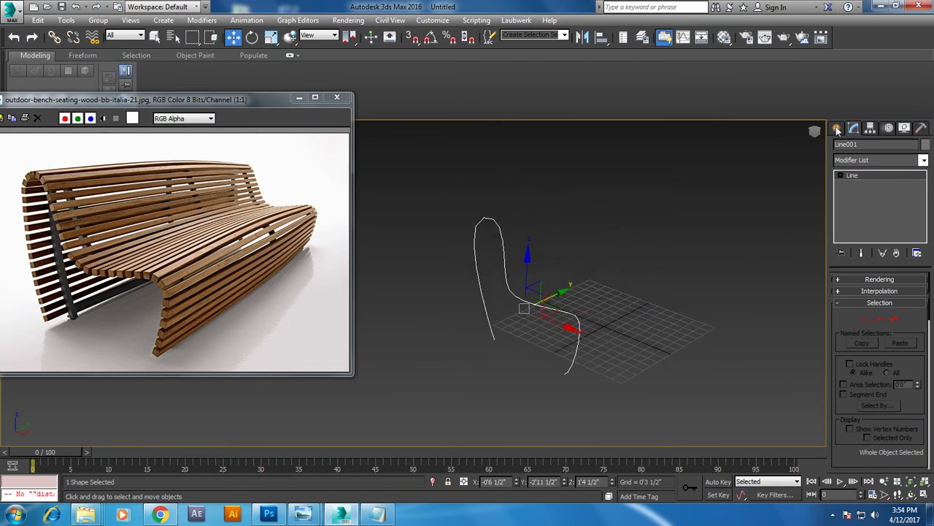
left_click(837, 128)
- Create a box and scale it into a thin slat (Z 87, X 82)
left_click(841, 147)
left_click(857, 204)
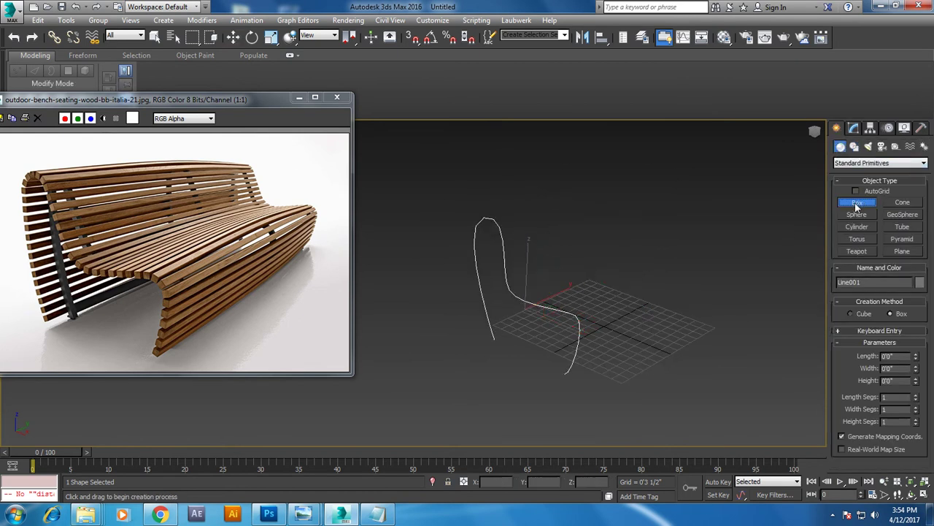
left_click_drag(491, 372, 672, 282)
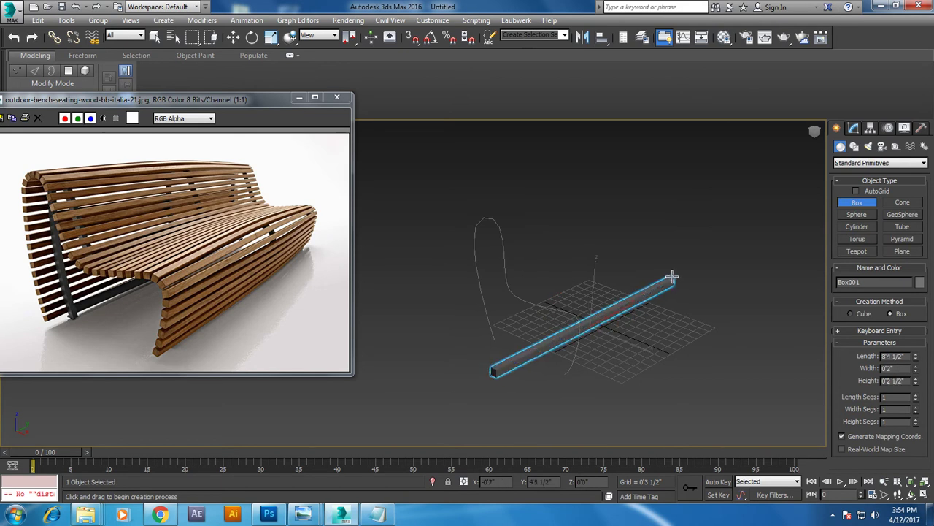
key("w")
middle_click_drag(676, 293, 685, 293, "alt")
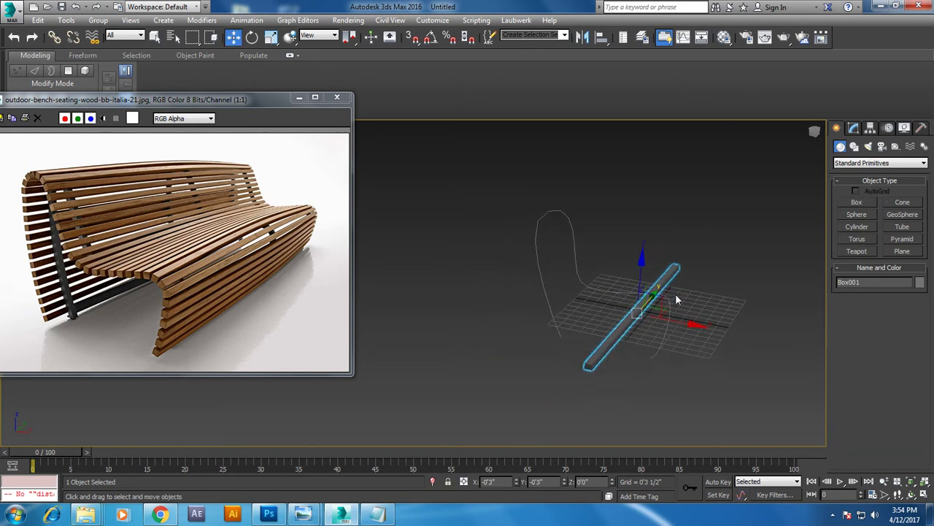
key("r")
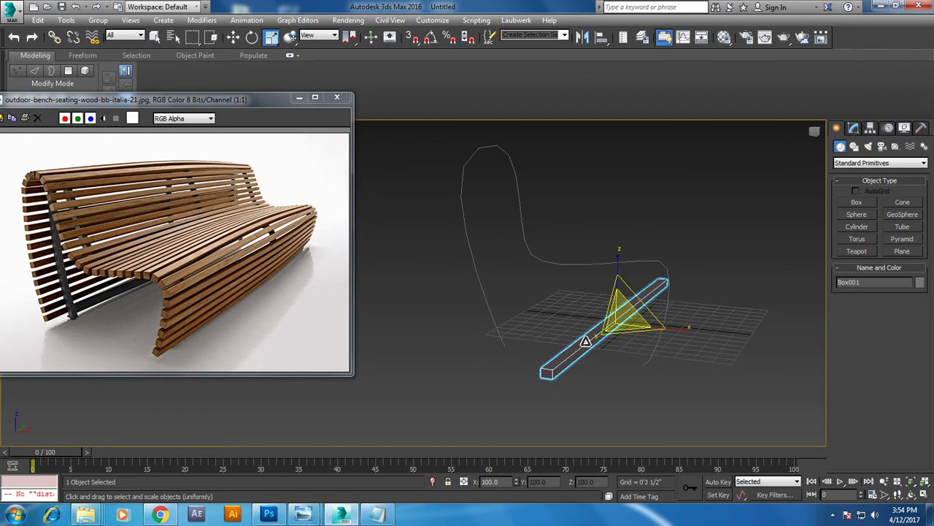
left_click_drag(619, 268, 619, 285)
left_click_drag(674, 328, 606, 326)
- Move the slat into position at the base of the bench profile line
key("w")
middle_click_drag(606, 326, 591, 324, "alt")
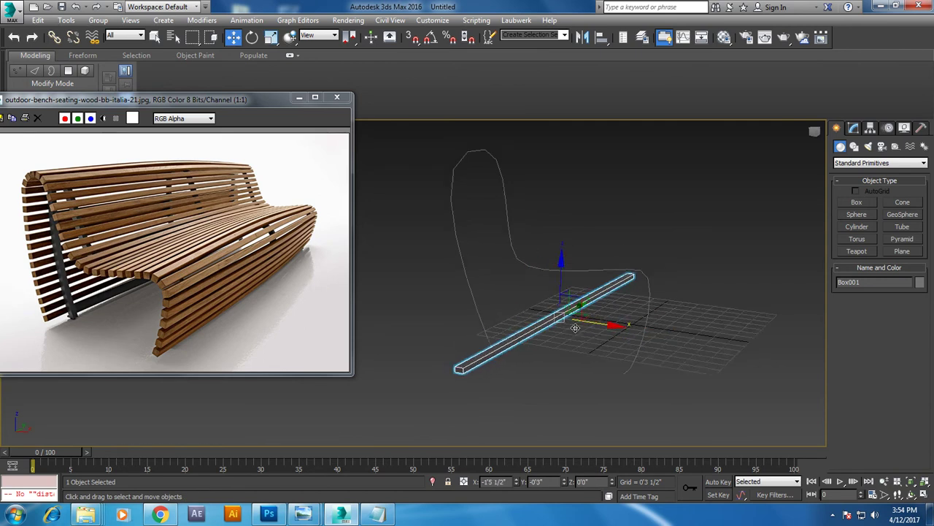
left_click_drag(612, 314, 675, 316)
mouse_move(676, 315)
middle_mouse_down("alt")
mouse_move(674, 298)
mouse_move(164, 164)
middle_mouse_up("alt")
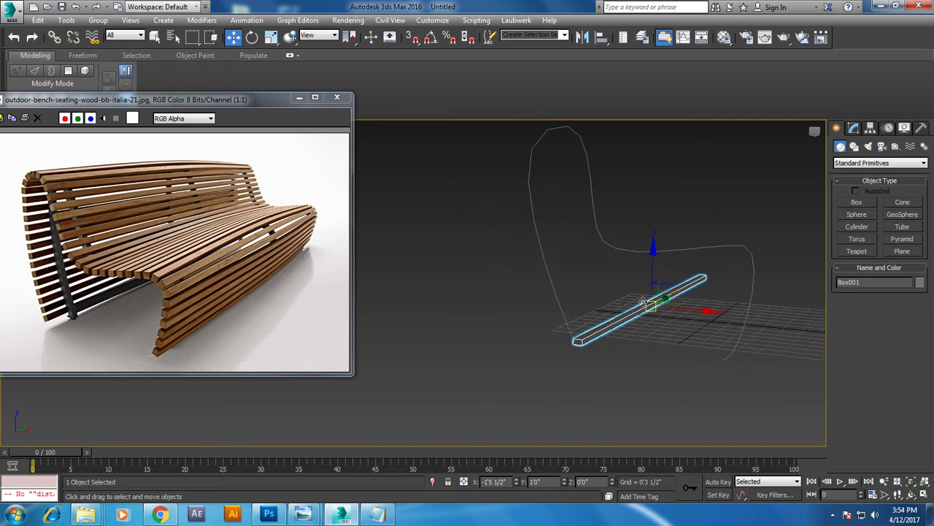
middle_click_drag(652, 295, 205, 191, "alt")
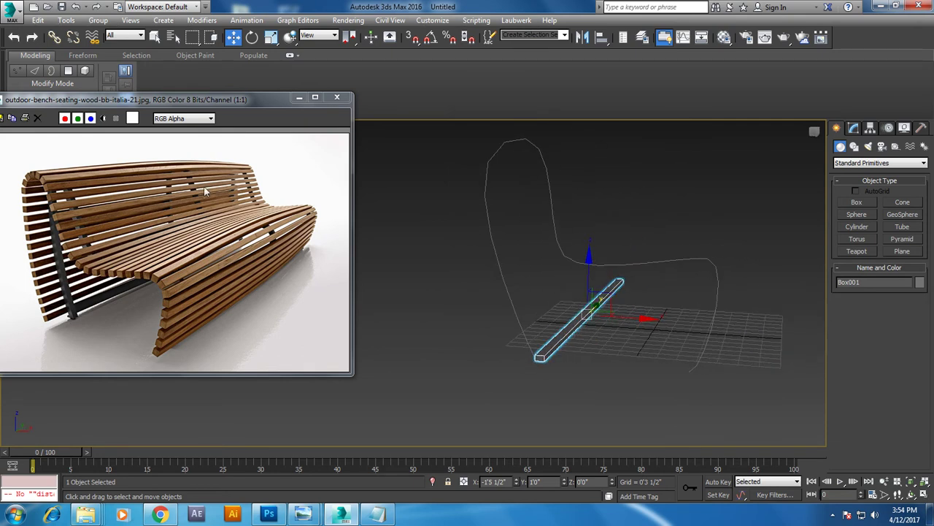
left_click(66, 20)
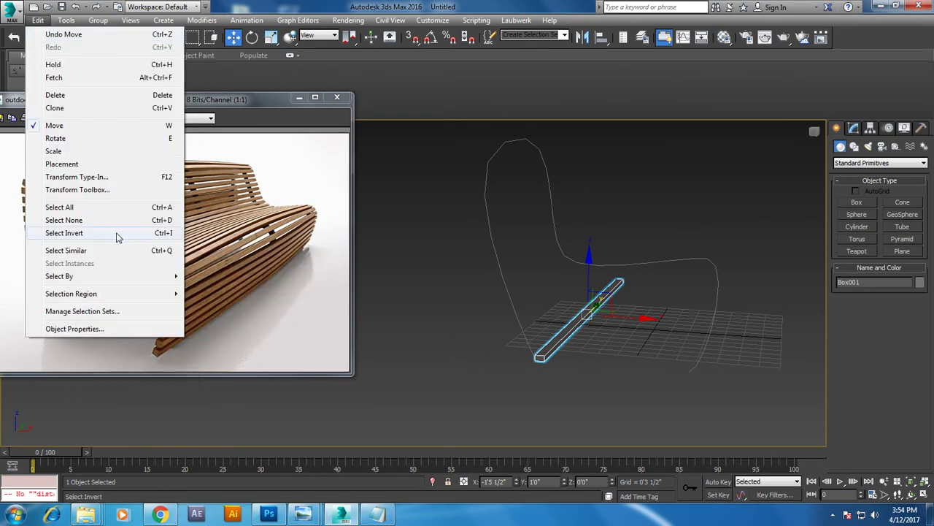
- Use the Spacing Tool to distribute 51 instanced slats along Line001 with Follow enabled
mouse_move(80, 241)
left_click(238, 268)
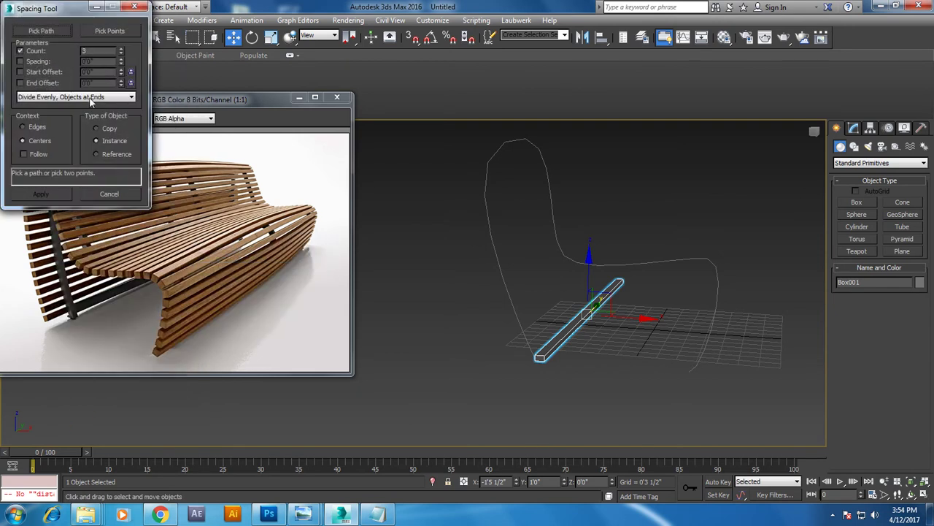
left_click(52, 30)
left_click(500, 266)
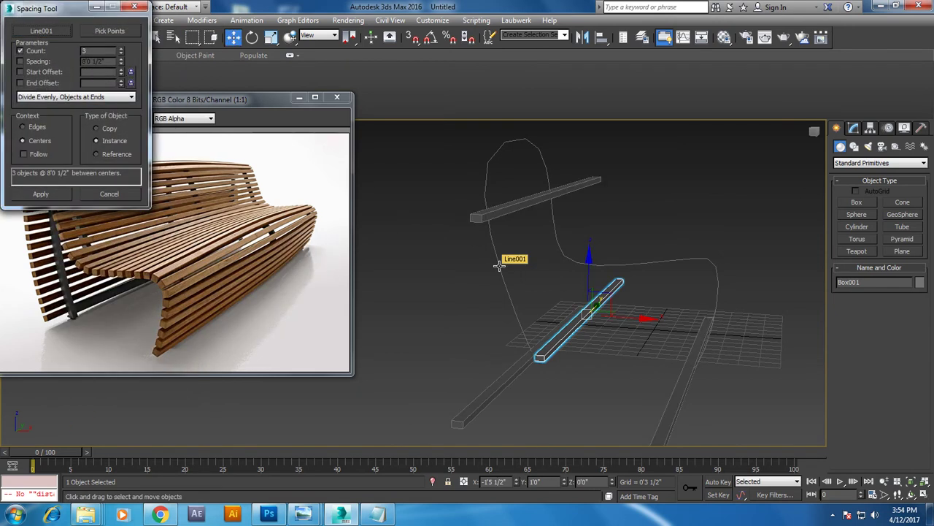
left_click_drag(121, 51, 123, 9)
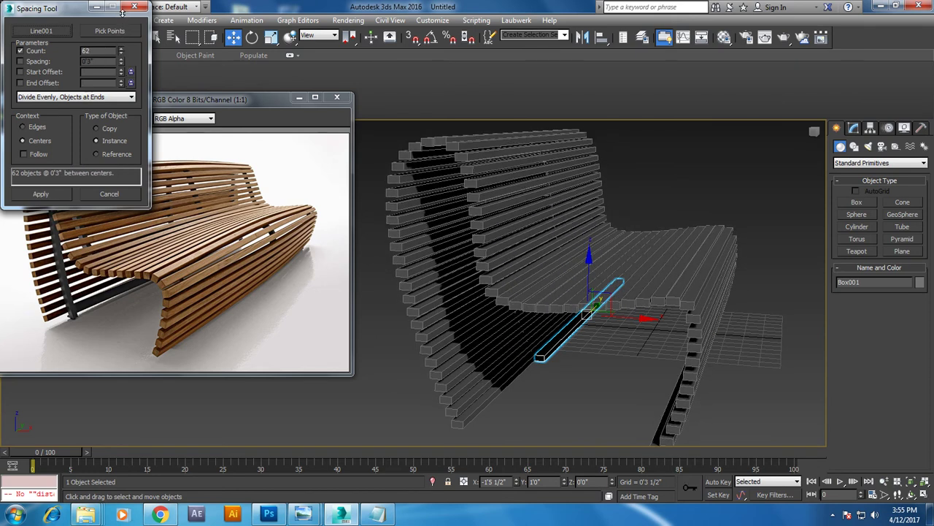
left_click(24, 154)
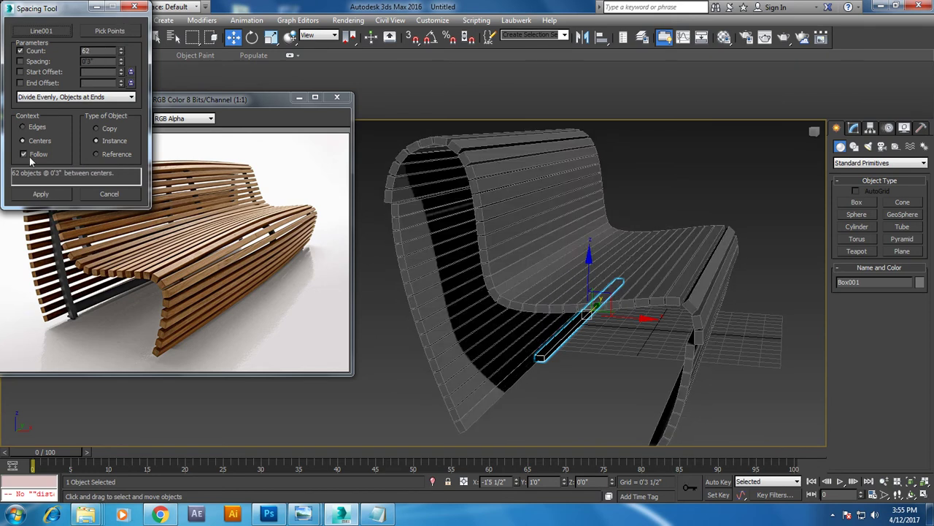
left_click_drag(122, 57, 123, 54)
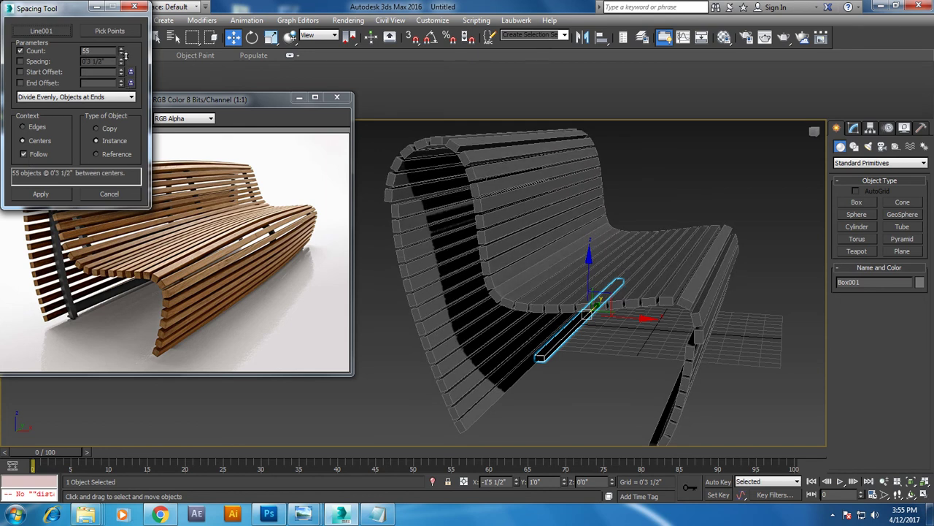
left_click_drag(125, 56, 125, 58)
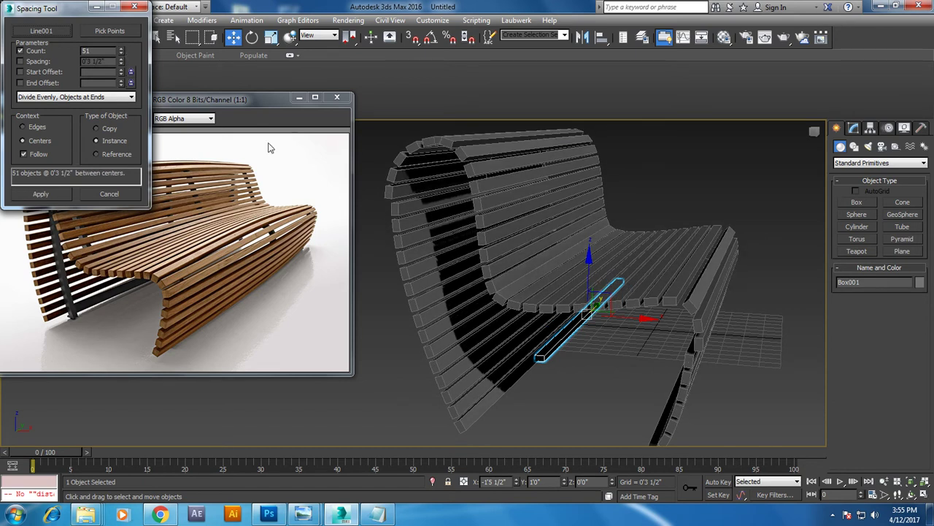
left_click(40, 195)
left_click(104, 195)
mouse_move(554, 277)
middle_mouse_down("alt")
mouse_move(533, 307)
mouse_move(630, 280)
mouse_move(645, 249)
middle_mouse_up("alt")
scroll(533, 306, "down", 4)
left_click(645, 249)
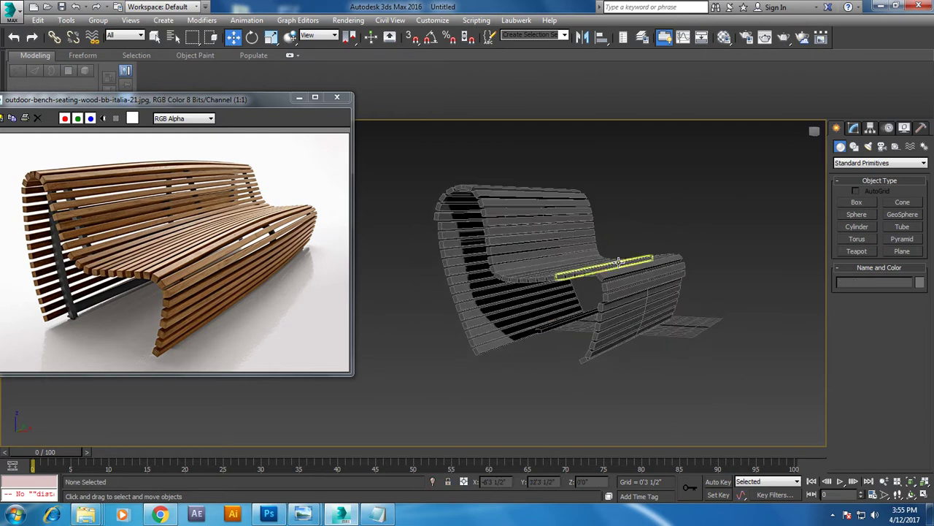
- Select the Line001 profile curve and scale it up
scroll(577, 287, "up", 5)
mouse_move(576, 287)
middle_mouse_down("alt")
mouse_move(578, 273)
mouse_move(597, 315)
mouse_move(502, 201)
middle_mouse_up("alt")
left_click(682, 321)
mouse_move(682, 322)
middle_mouse_down("alt")
mouse_move(529, 246)
mouse_move(636, 235)
mouse_move(648, 255)
middle_mouse_up("alt")
scroll(546, 253, "up", 3)
key("r")
left_click_drag(644, 278, 661, 283)
key("w")
- Render Line001 in viewport as a Rectangular rib, Length 0'2 1/2", then Shift-move it along Y
left_click(853, 129)
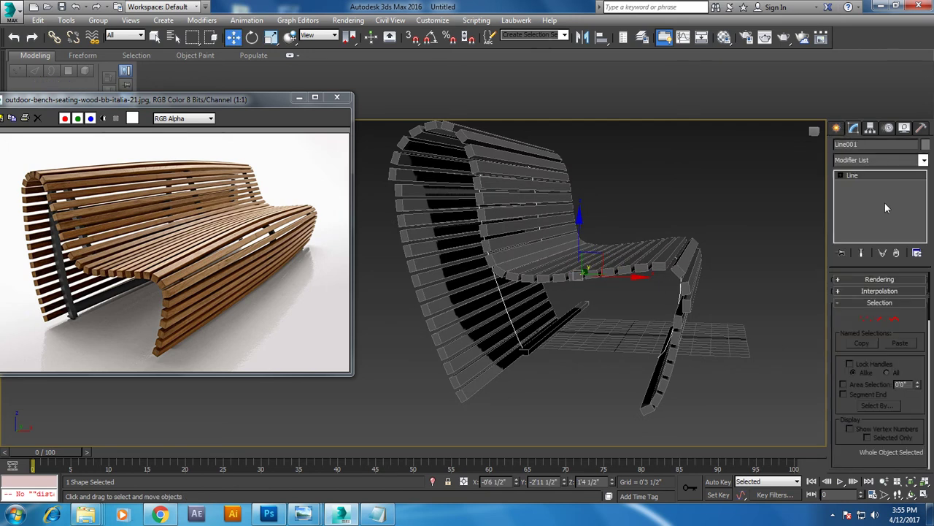
left_click(853, 280)
left_click(861, 296)
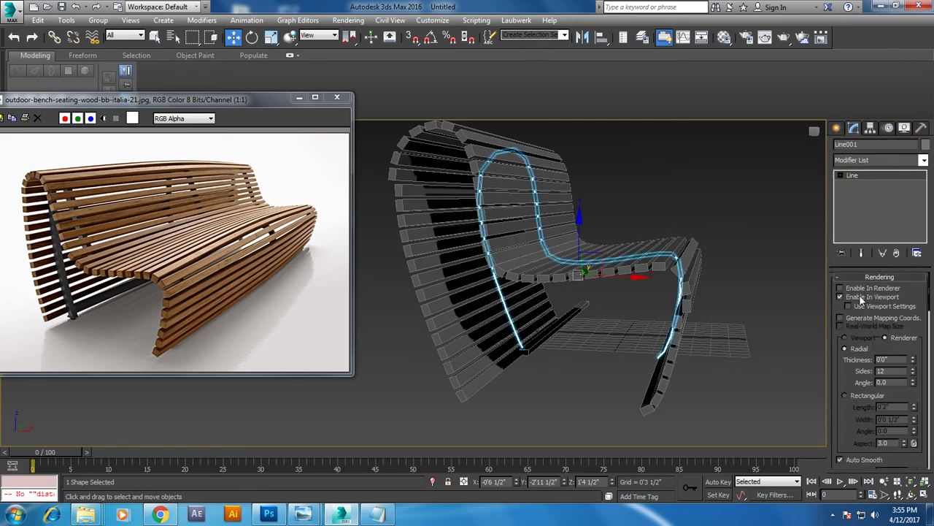
left_click(854, 397)
mouse_move(649, 312)
middle_mouse_down("alt")
mouse_move(629, 293)
mouse_move(654, 271)
middle_mouse_up("alt")
left_click_drag(912, 406, 898, 328)
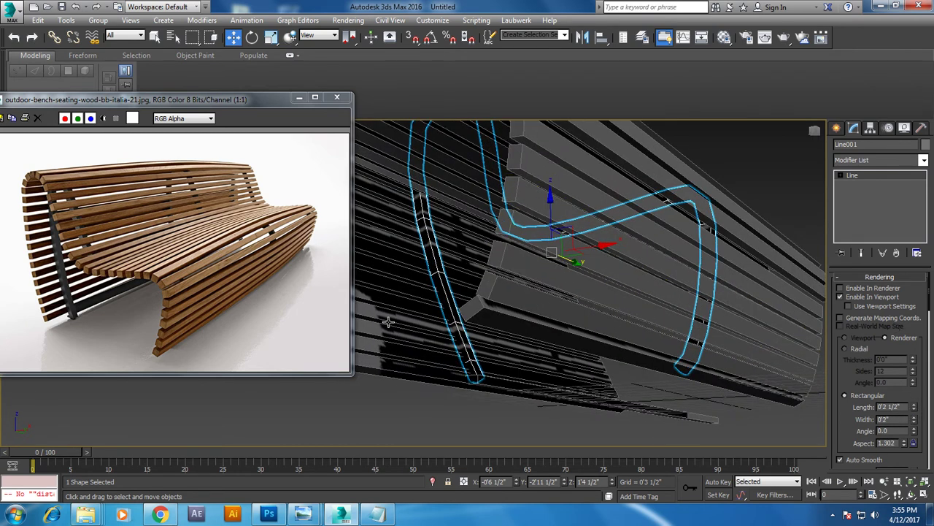
scroll(467, 340, "down", 2)
scroll(467, 340, "down", 2)
scroll(468, 340, "down", 5)
mouse_move(493, 308)
middle_mouse_down("alt")
mouse_move(432, 324)
mouse_move(501, 324)
middle_mouse_up("alt")
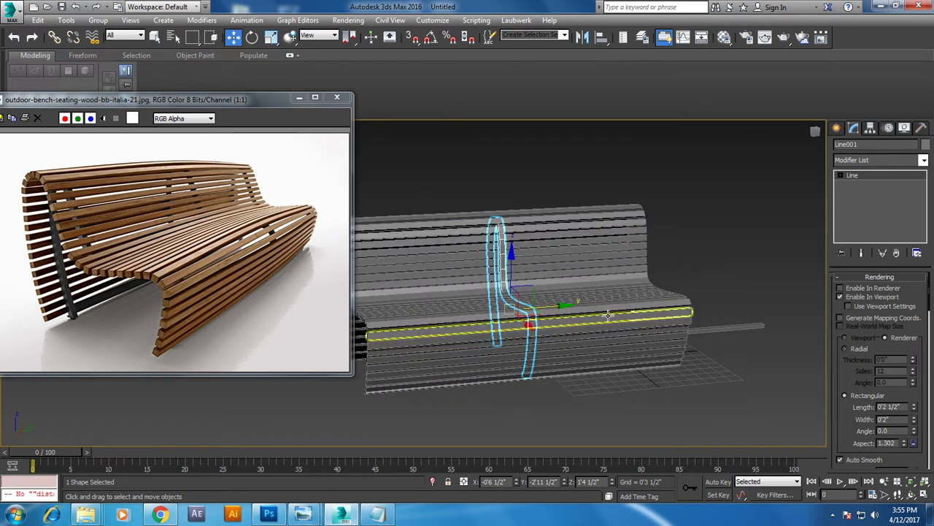
mouse_move(561, 307)
left_mouse_down()
mouse_move(437, 313)
mouse_move(560, 319)
left_mouse_up()
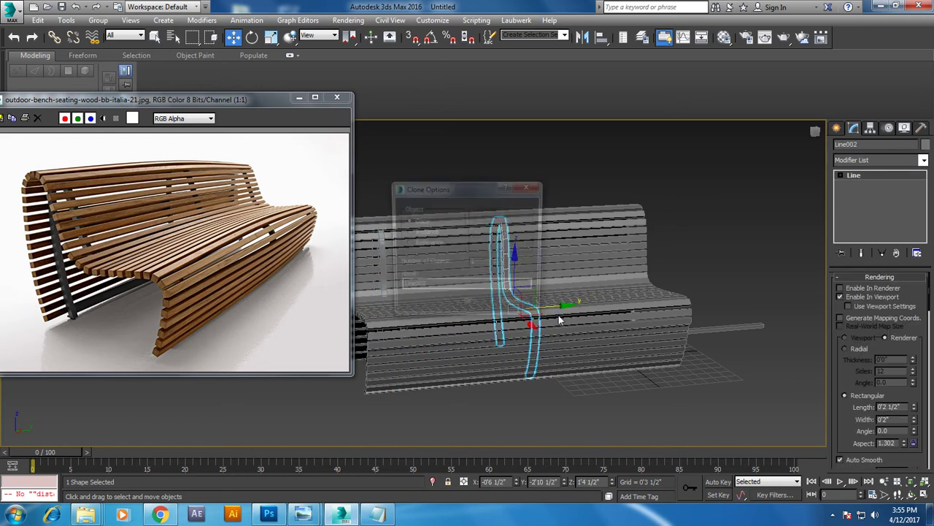
- Cancel the clone, reselect the profile curve and maximize the Front view
left_click(514, 306)
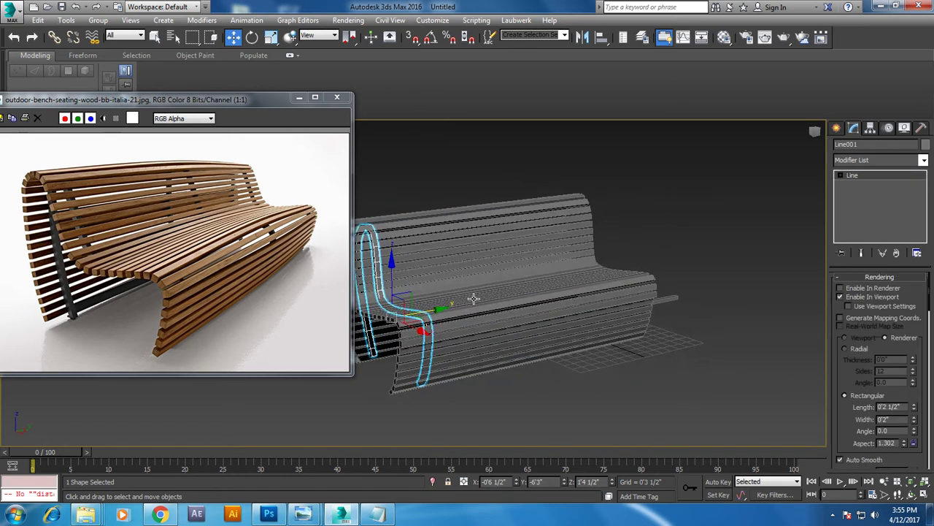
middle_click_drag(476, 298, 583, 332, "alt")
scroll(583, 332, "up", 5)
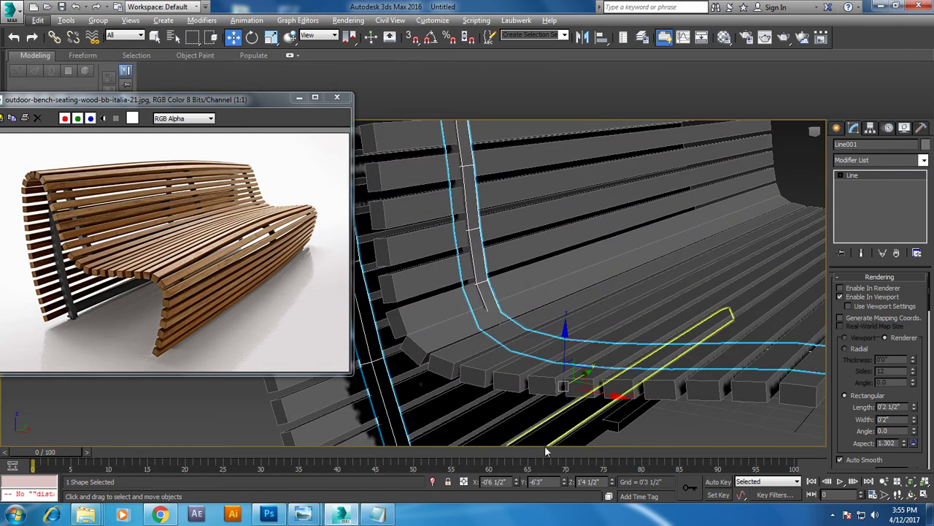
key("ctrl+d")
scroll(591, 322, "down", 5)
middle_click_drag(591, 322, 560, 334, "alt")
left_click(524, 261)
middle_click_drag(574, 290, 589, 263, "alt")
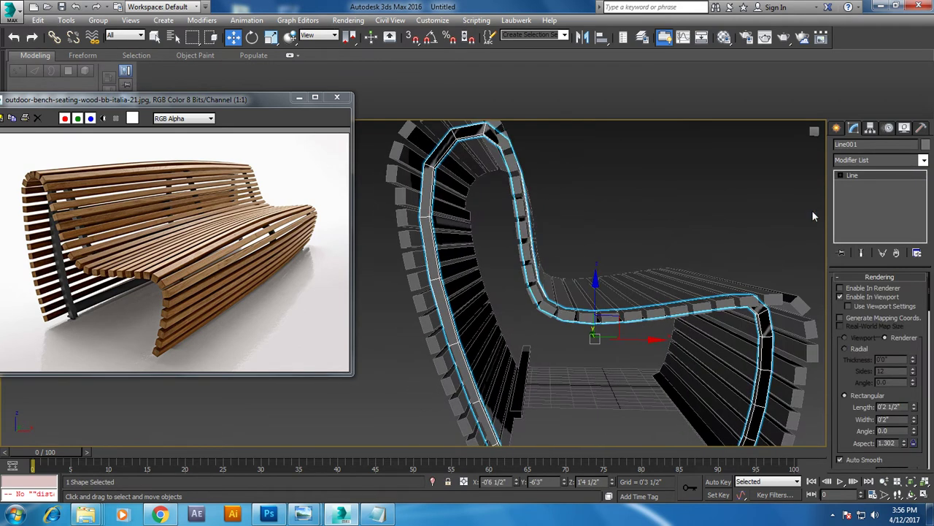
key("alt+w")
key("alt+w")
scroll(546, 194, "up", 2)
scroll(536, 288, "up", 1)
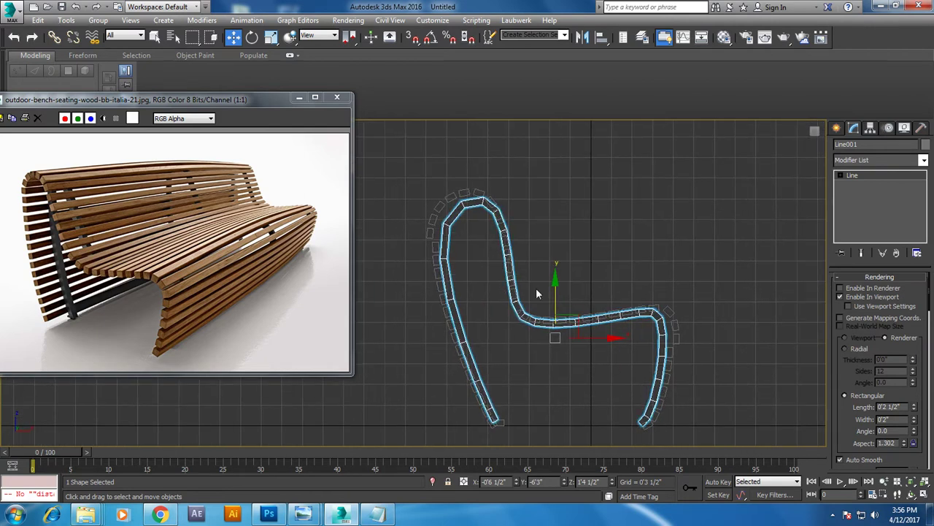
- Adjust the profile vertices, raising the top point, then select the bottom-left point and exit Vertex mode
key("1")
left_click(481, 198)
left_click_drag(482, 199, 450, 203)
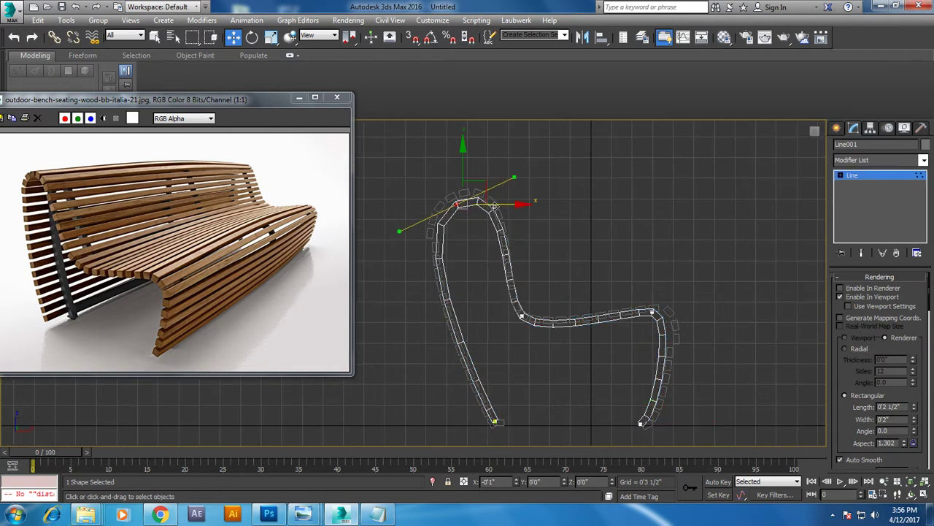
left_click(522, 316)
left_click_drag(522, 316, 516, 316)
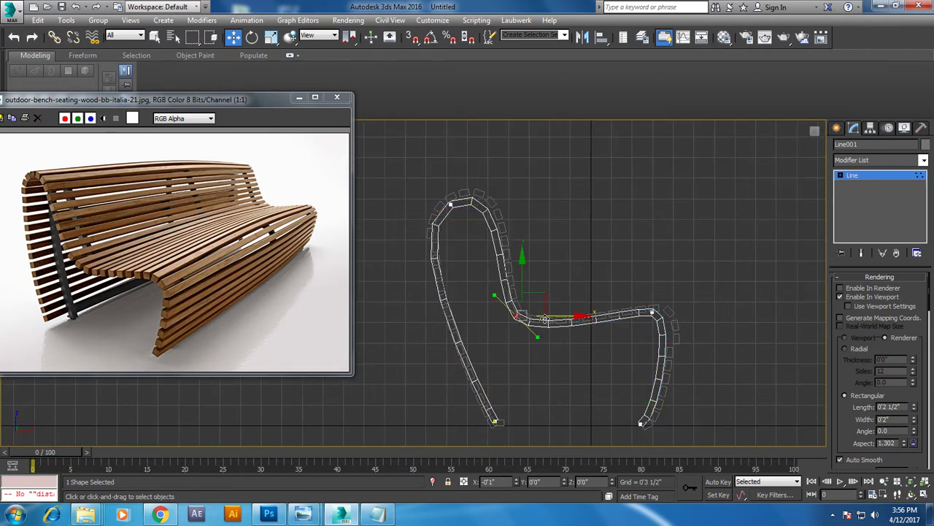
left_click(652, 313)
left_click_drag(668, 292, 677, 301)
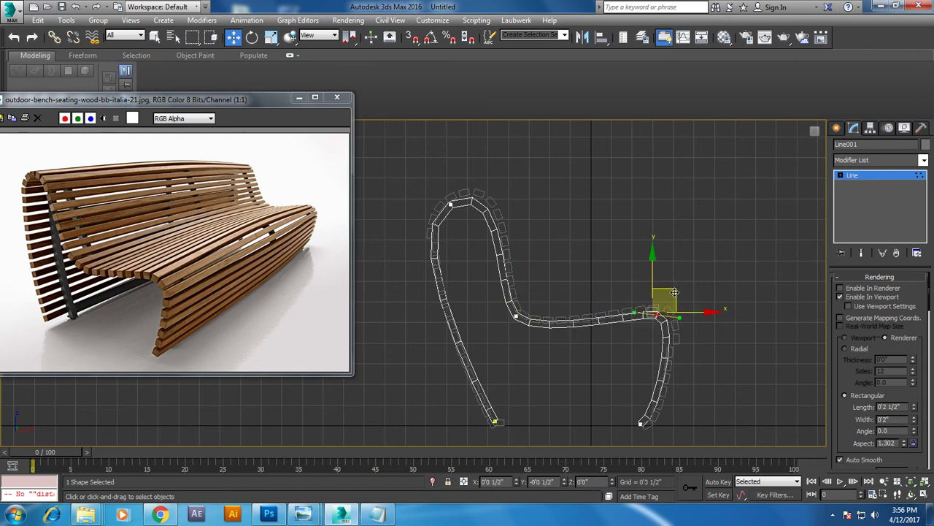
middle_click_drag(613, 298, 642, 298)
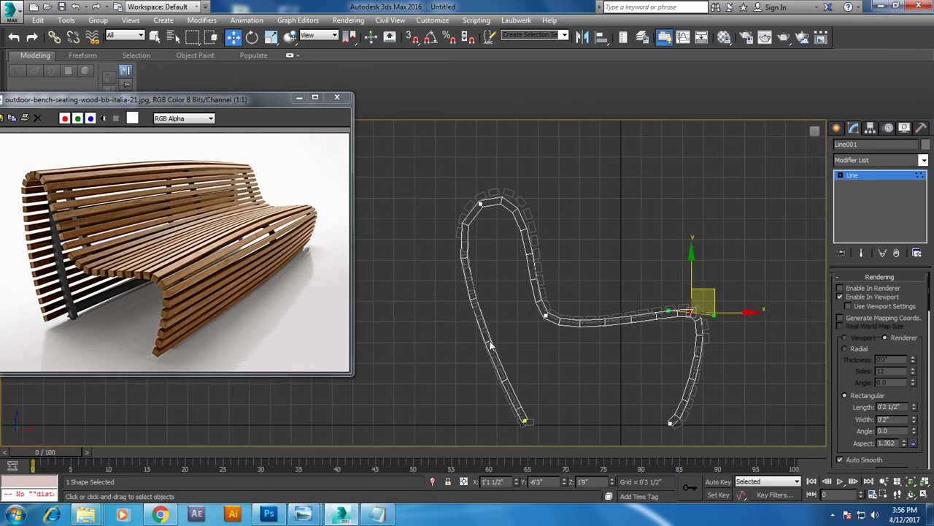
left_click_drag(508, 219, 507, 220)
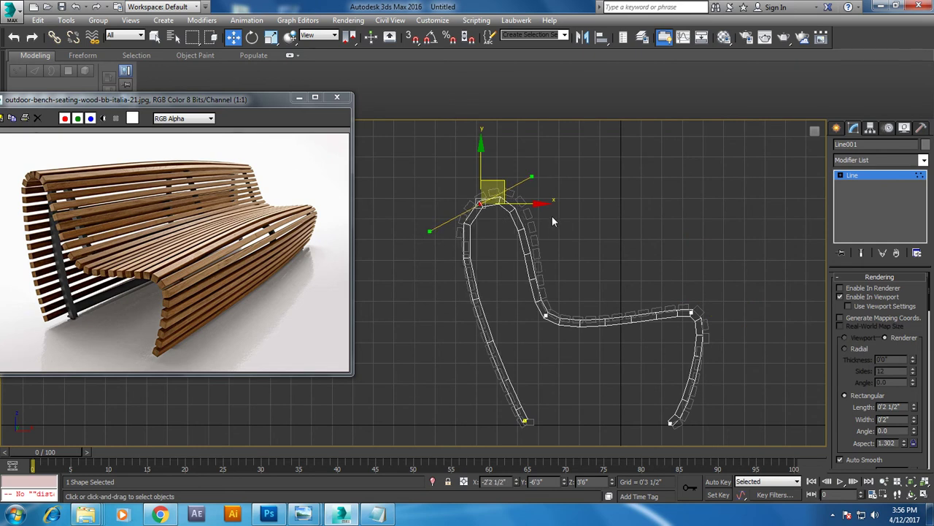
mouse_move(491, 189)
left_mouse_down()
mouse_move(540, 177)
mouse_move(542, 206)
left_mouse_up()
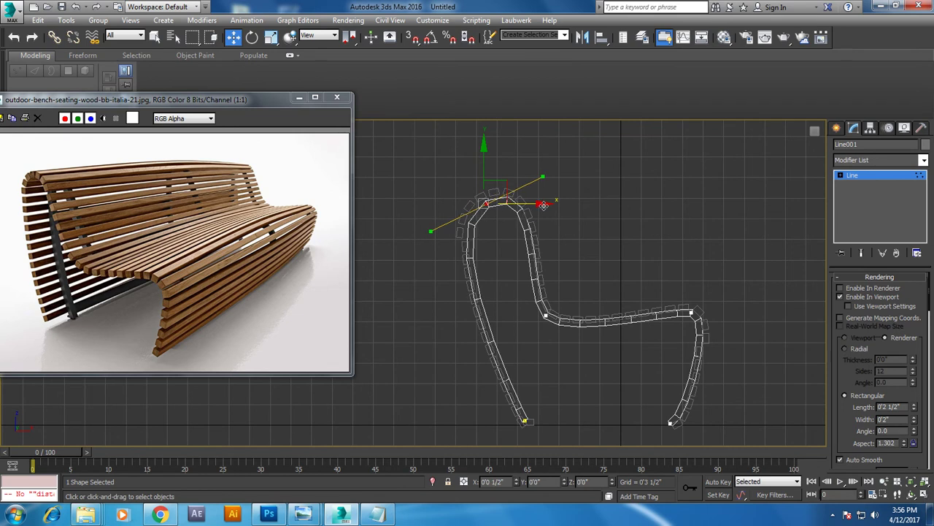
left_click_drag(485, 170, 485, 168)
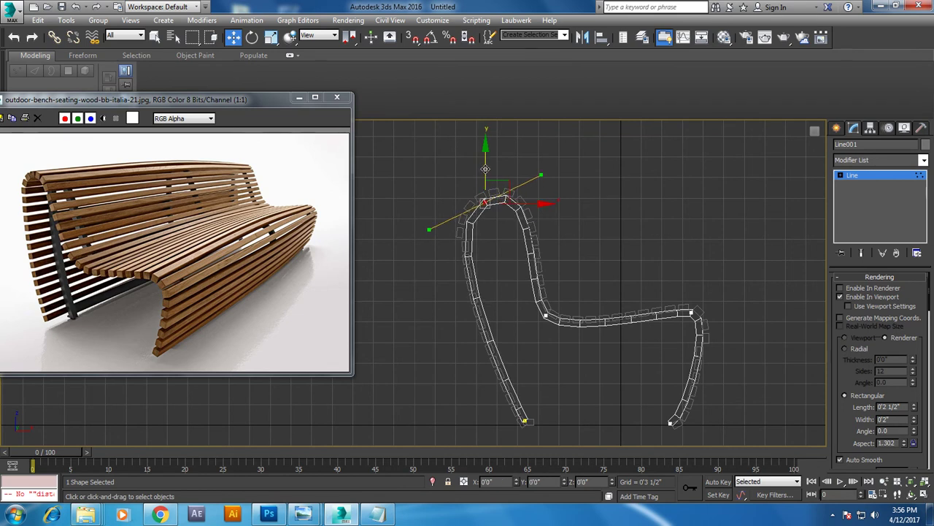
left_click(526, 421)
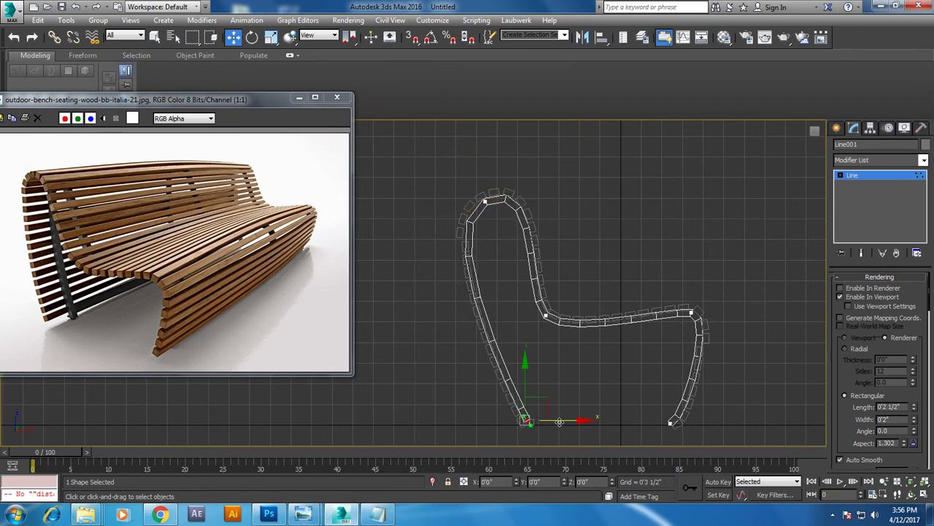
left_click(870, 175)
- Lower the bottom-left profile vertex slightly in the enlarged Perspective view
key("alt+w")
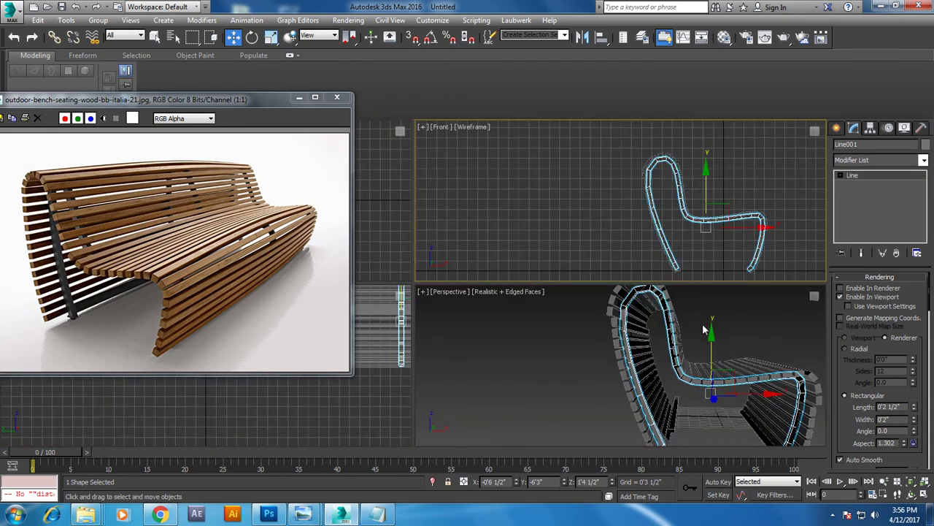
key("alt+w")
mouse_move(630, 323)
middle_mouse_down("alt")
mouse_move(553, 331)
mouse_move(453, 420)
middle_mouse_up("alt")
key("1")
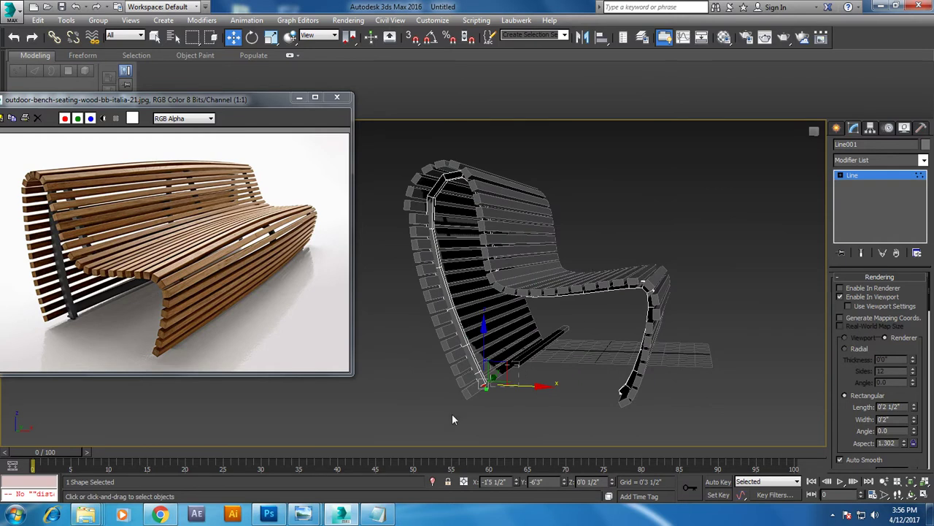
left_click_drag(485, 349, 528, 395)
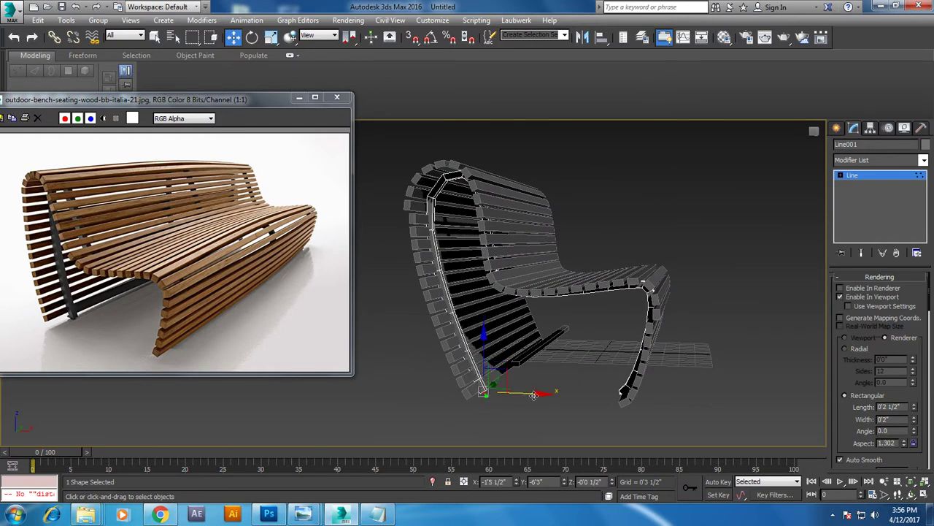
middle_click_drag(534, 395, 606, 337, "alt")
left_click(873, 182)
- Shift-drag Line001 along X twice to clone Line002 and Line003 along the slats
middle_click_drag(679, 271, 581, 284, "alt")
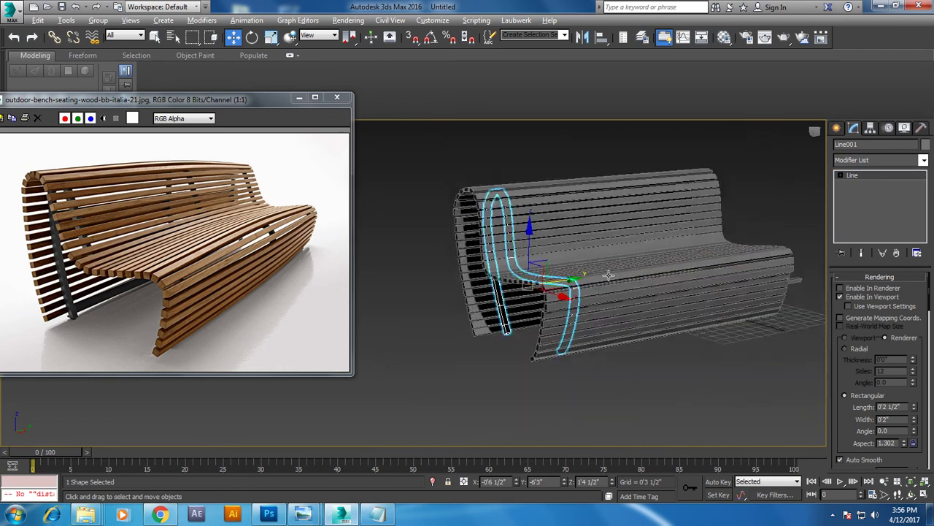
left_click_drag(570, 283, 659, 288, "shift")
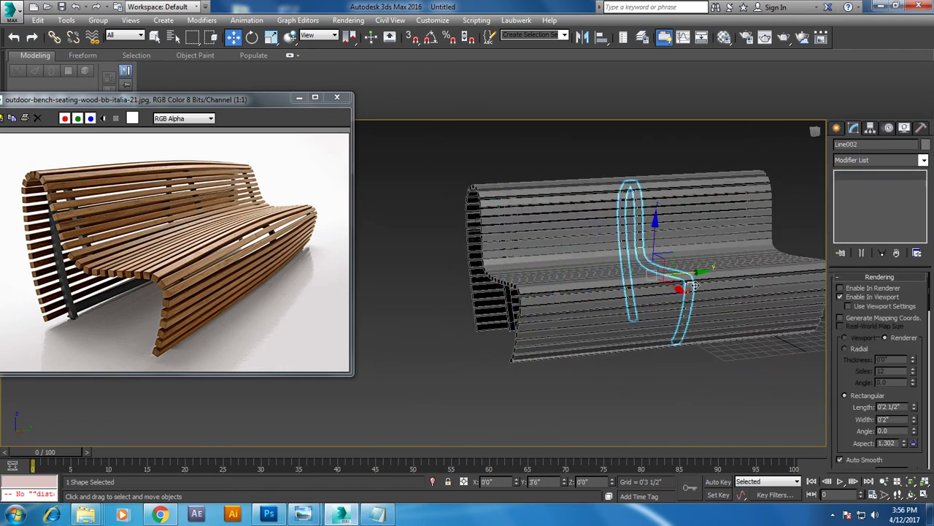
left_click(476, 310)
mouse_move(511, 307)
middle_mouse_down("alt")
mouse_move(648, 301)
mouse_move(606, 292)
middle_mouse_up("alt")
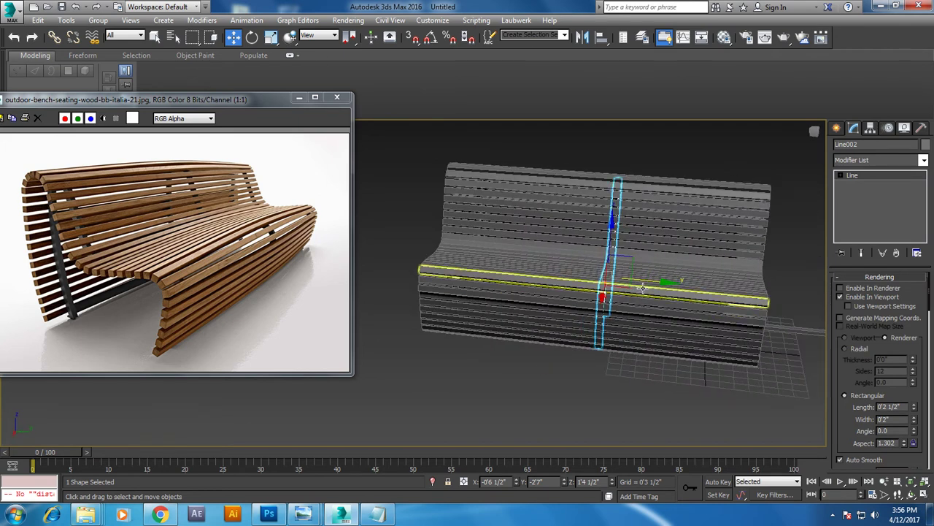
left_click_drag(606, 292, 789, 300, "shift")
left_click(479, 309)
mouse_move(478, 309)
middle_mouse_down("alt")
mouse_move(559, 246)
mouse_move(490, 273)
middle_mouse_up("alt")
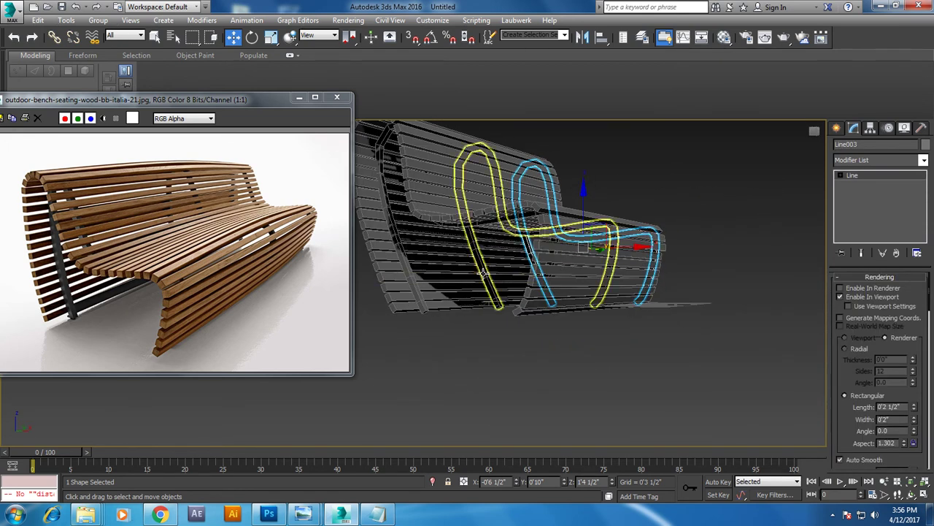
- Shrink Line002 with uniform scale, then select all 51 slats
left_click(521, 223)
key("r")
left_click_drag(520, 223, 595, 262)
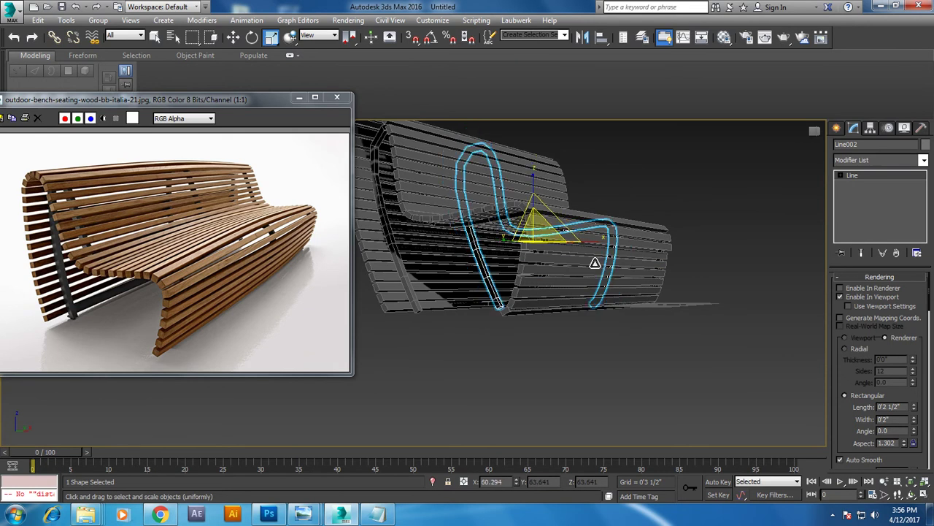
mouse_move(704, 325)
middle_mouse_down("alt")
mouse_move(724, 309)
mouse_move(622, 312)
mouse_move(674, 317)
mouse_move(529, 289)
mouse_move(674, 317)
mouse_move(659, 319)
mouse_move(617, 250)
middle_mouse_up("alt")
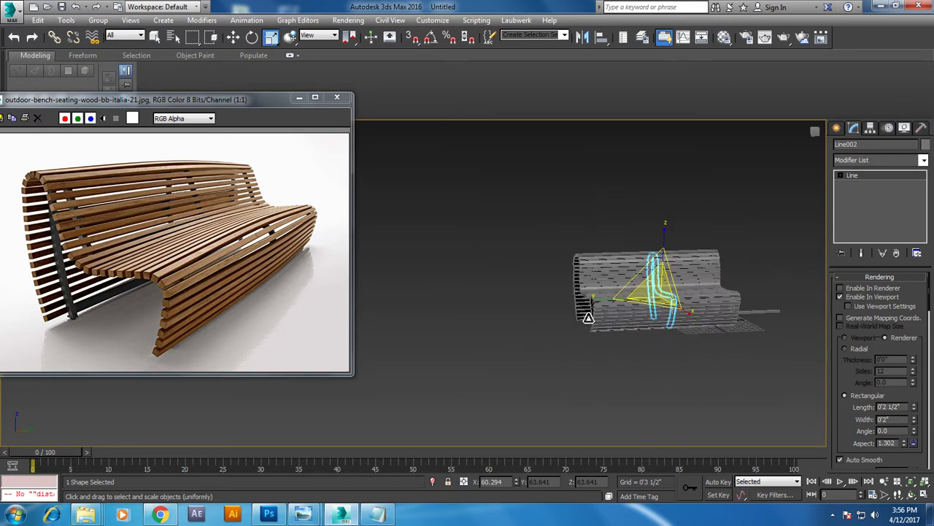
key("ctrl+a")
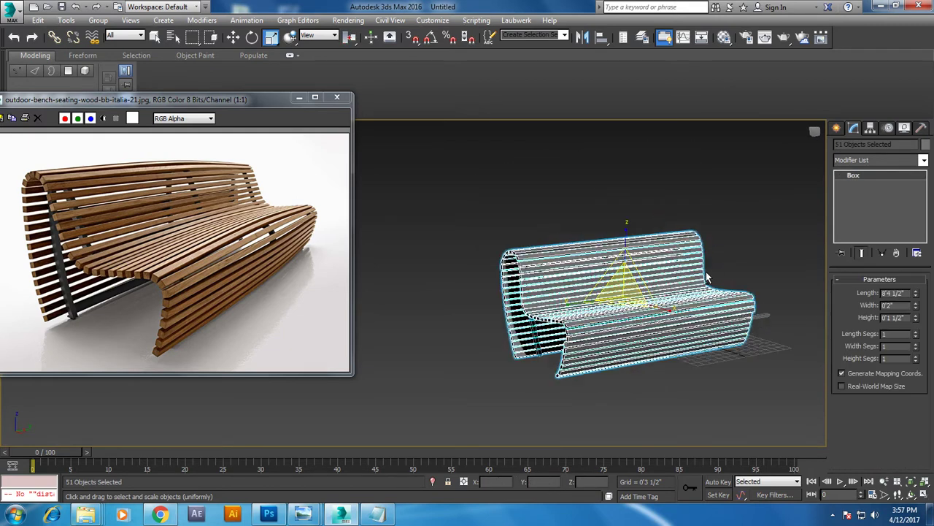
- In the Material Editor, load light-wood-texture-awesome-ideas-5.jpg from the tex folder as the Diffuse bitmap
middle_click_drag(632, 339, 640, 254, "alt")
scroll(639, 254, "up", 3)
key("m")
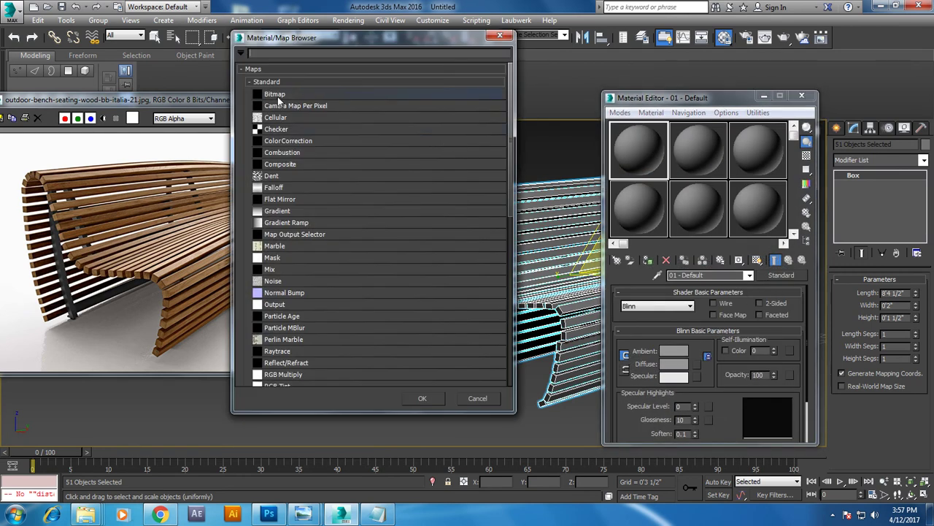
double_click(278, 98)
left_click(46, 113)
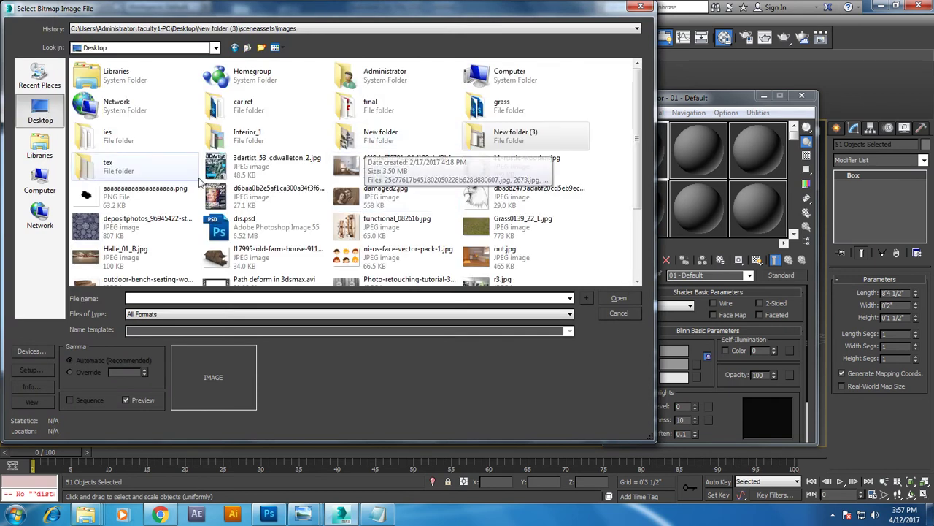
double_click(513, 137)
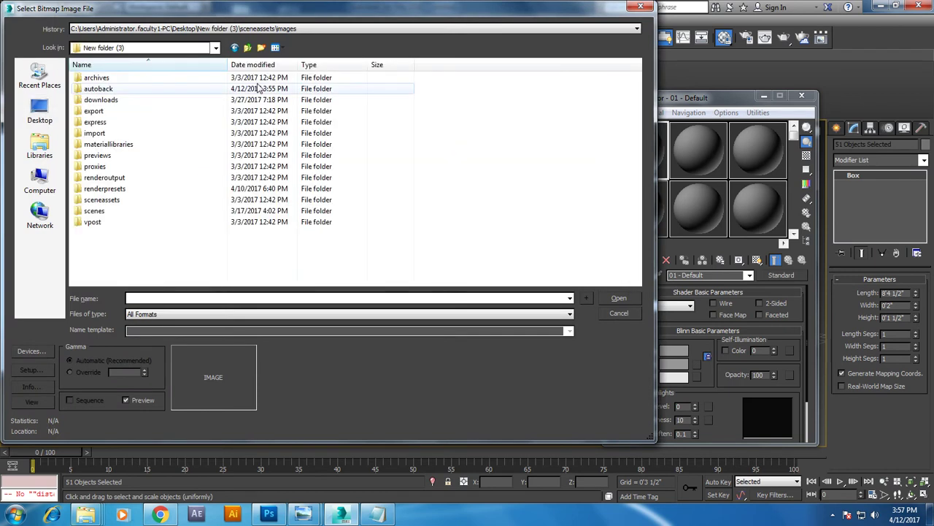
left_click(247, 49)
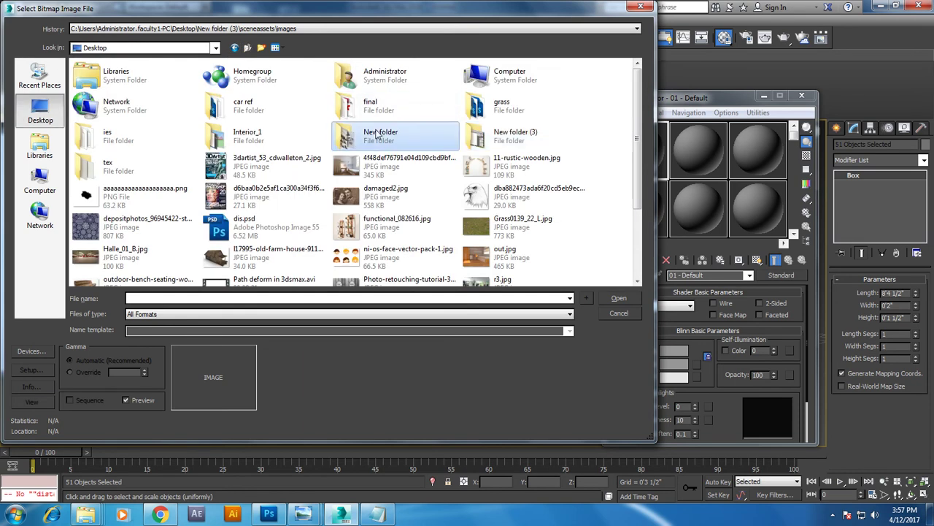
double_click(117, 172)
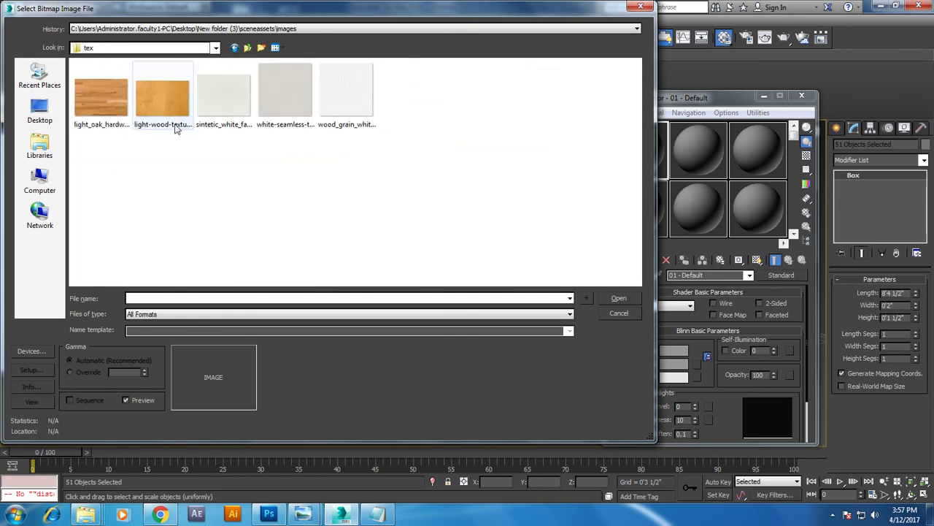
double_click(164, 99)
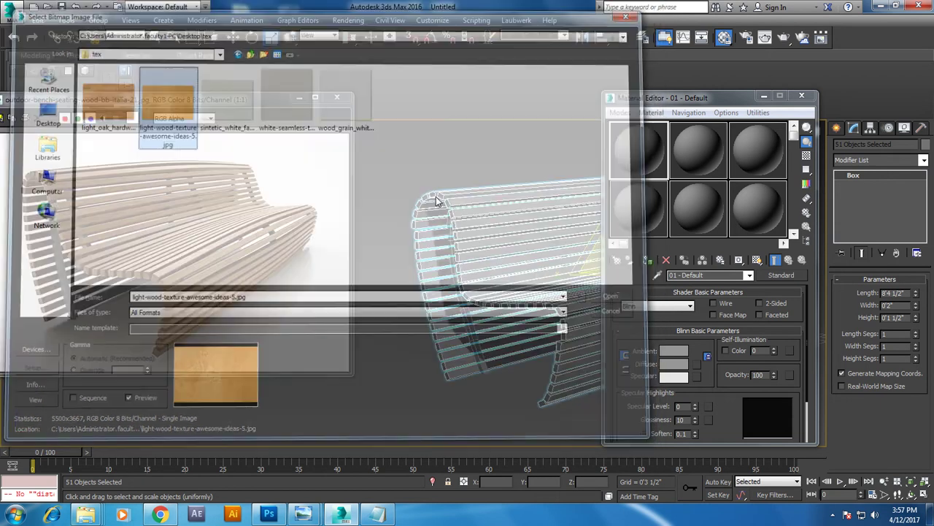
- Show the shaded wood material in the viewport and set U/V tiling to 3.0
left_click(648, 262)
left_click(758, 263)
left_click_drag(516, 278, 460, 269)
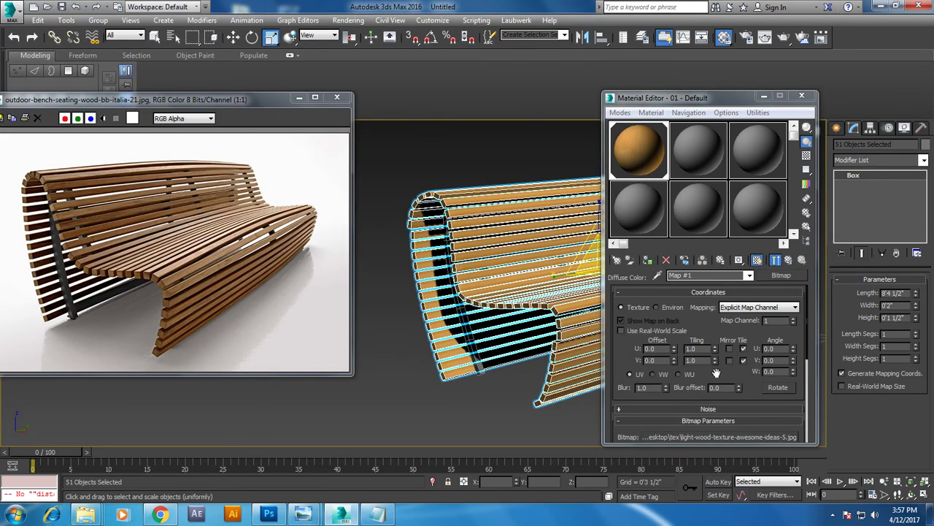
double_click(705, 350)
type("3")
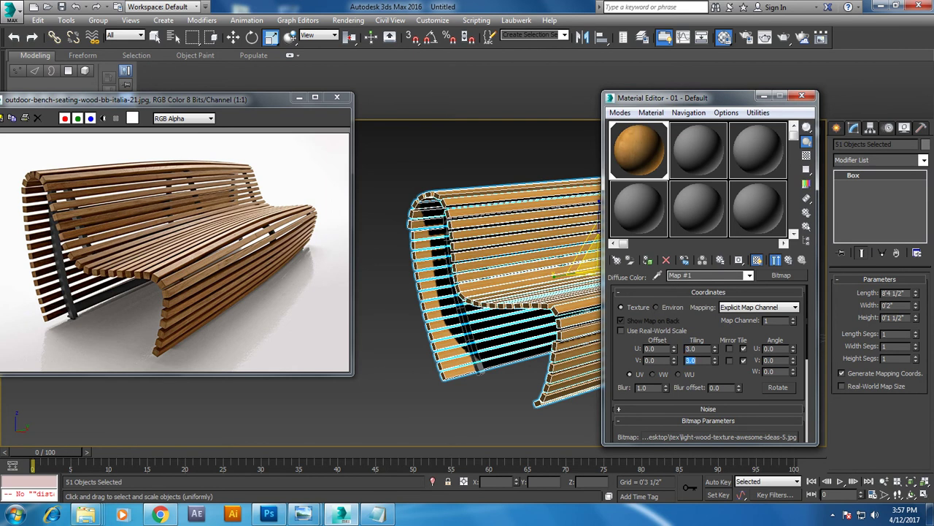
- Add a Box-projected UVW Map modifier to the slats and set the wood map tiling to 1.0
left_click(924, 160)
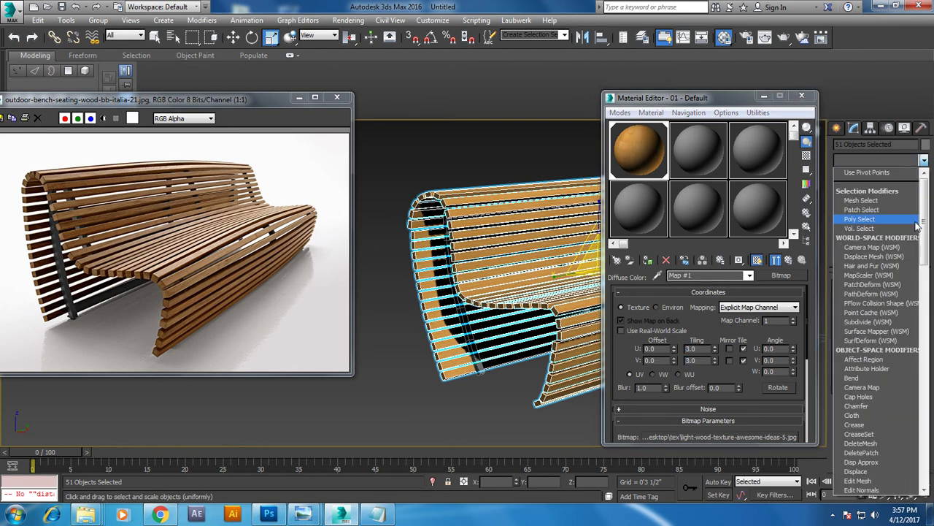
key("u")
left_click(873, 387)
left_click(859, 344)
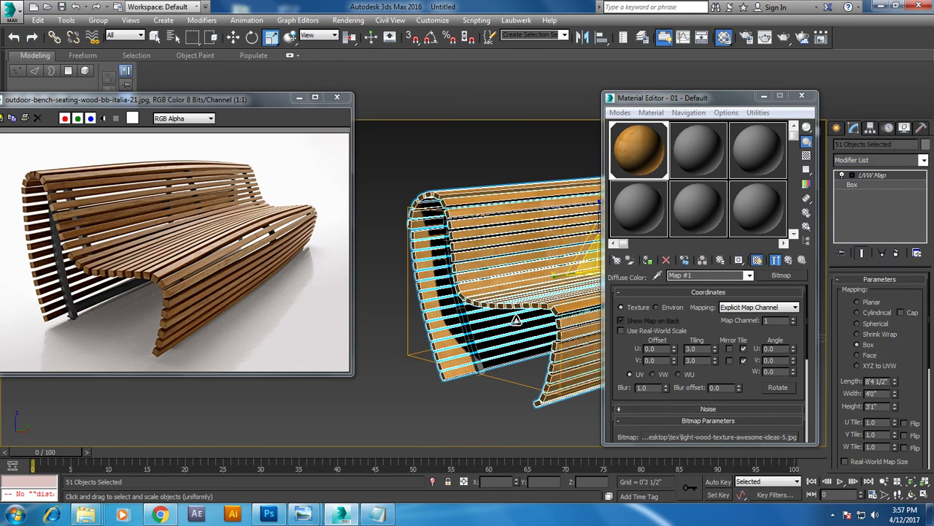
middle_click_drag(543, 332, 665, 376, "alt")
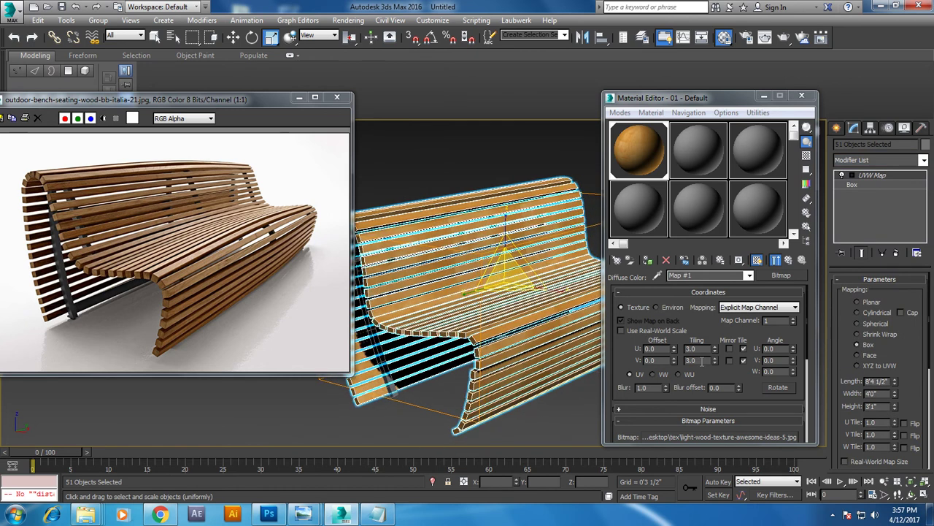
double_click(702, 360)
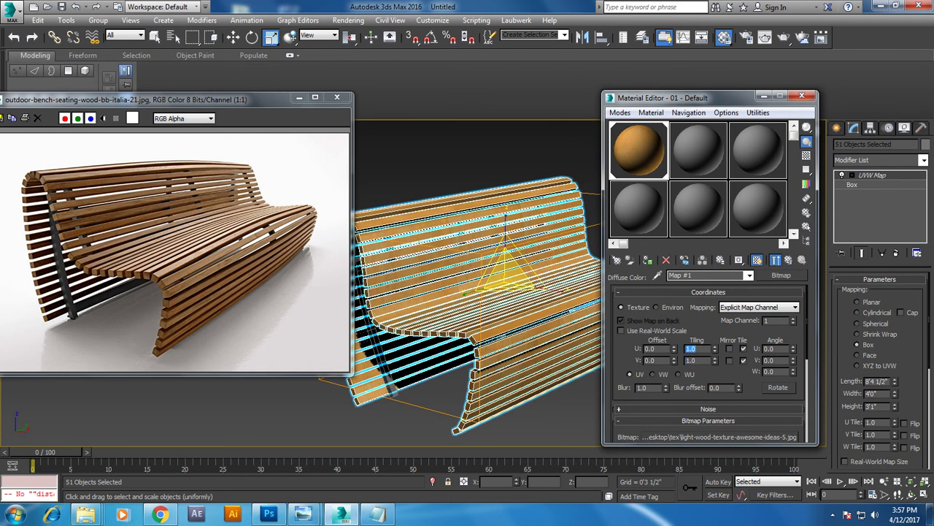
- Raise the parent wood material's Specular Level to 37
left_click(789, 260)
left_click_drag(696, 407, 697, 392)
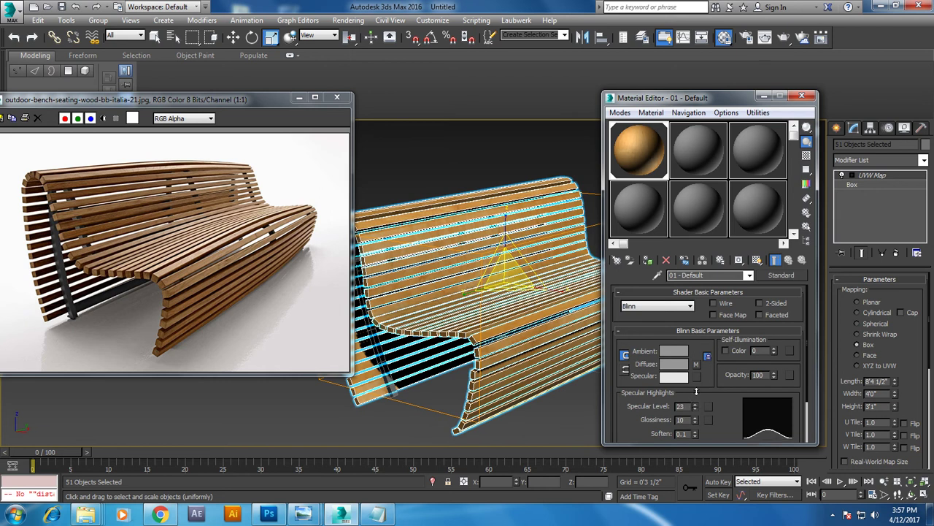
middle_click_drag(444, 271, 455, 293, "alt")
- Select the bench's four inner frame curves
left_click(488, 340)
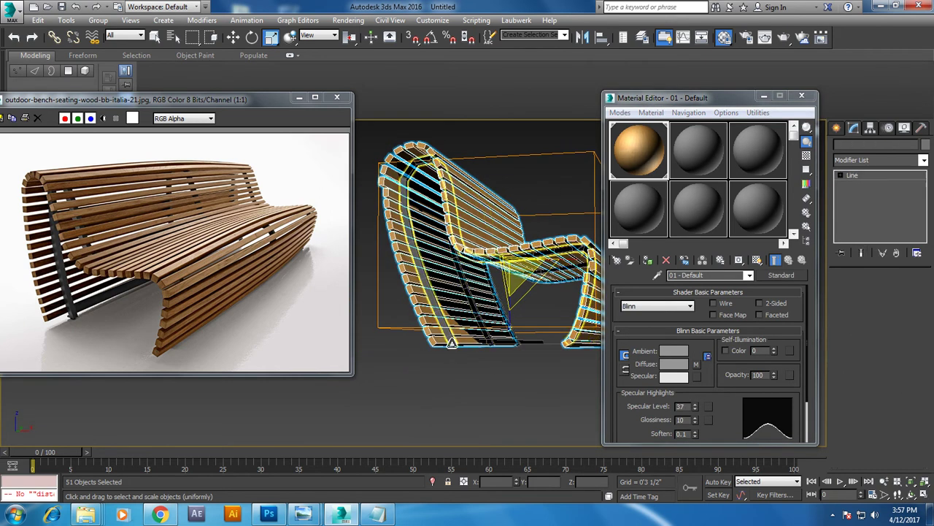
left_click(489, 341, "ctrl")
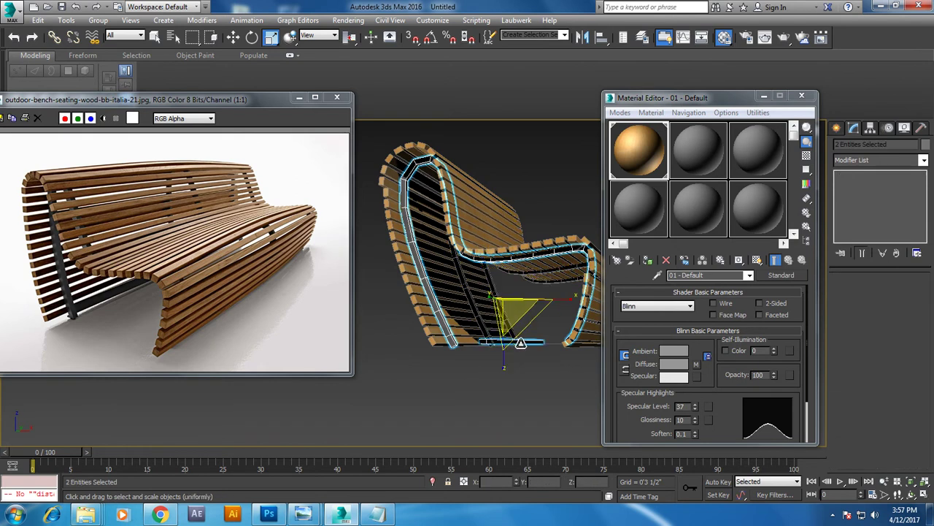
left_click(518, 342, "ctrl")
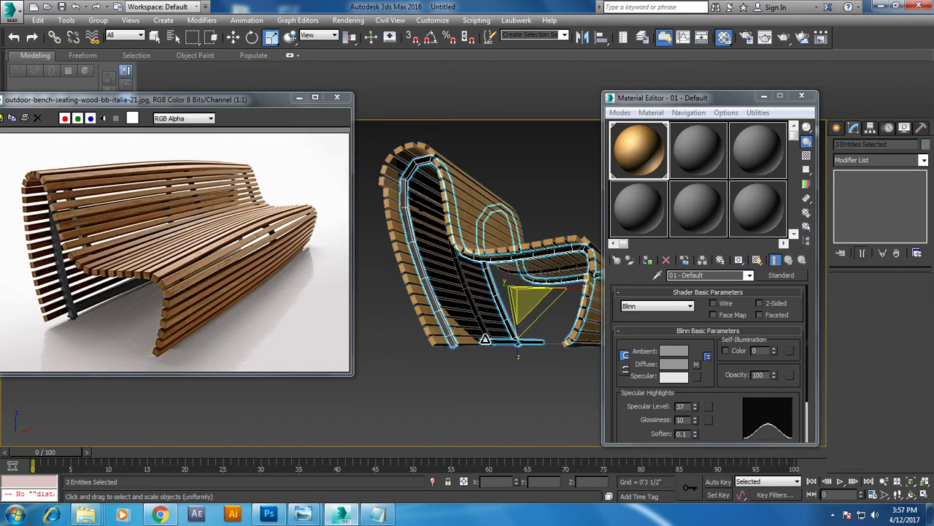
left_click(484, 334, "ctrl")
key("w")
- Make slot 02 an Anisotropic material with Specular Level 57 and assign it to the curves
left_click(708, 151)
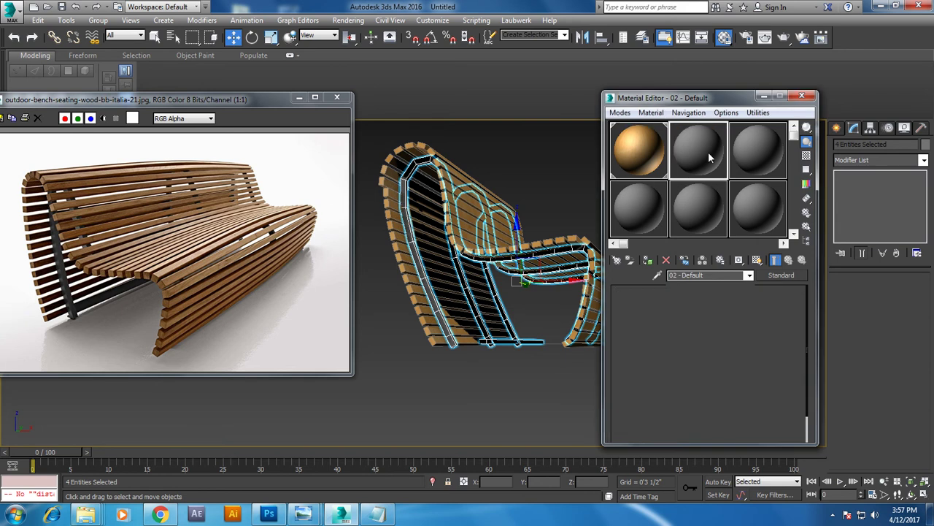
left_click(665, 306)
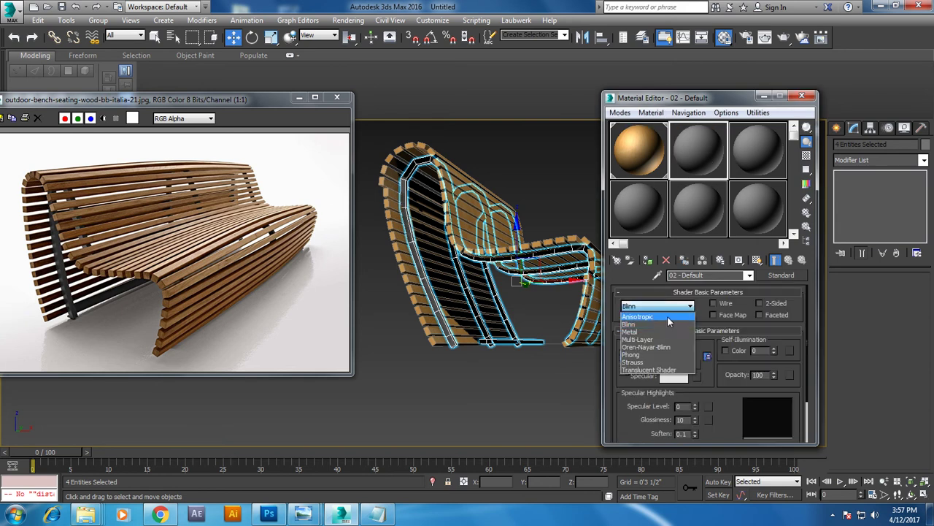
left_click(669, 319)
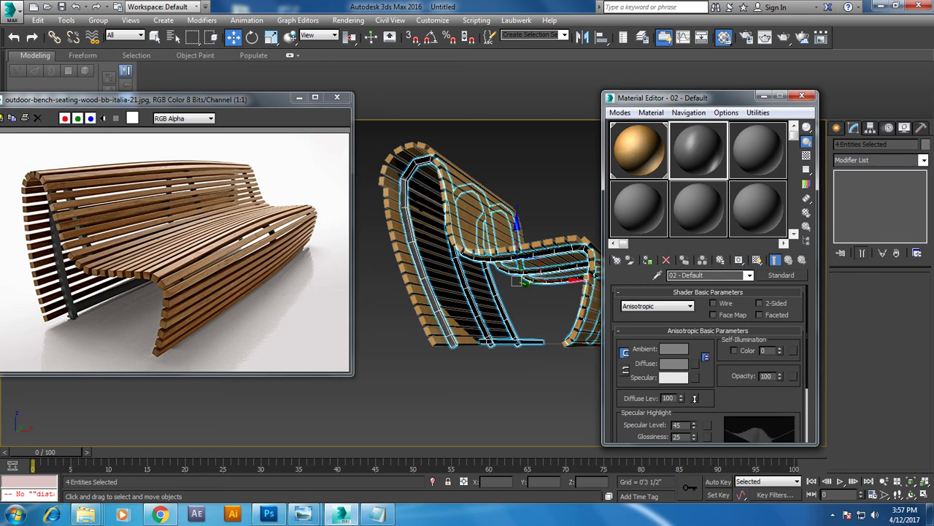
left_click(649, 263)
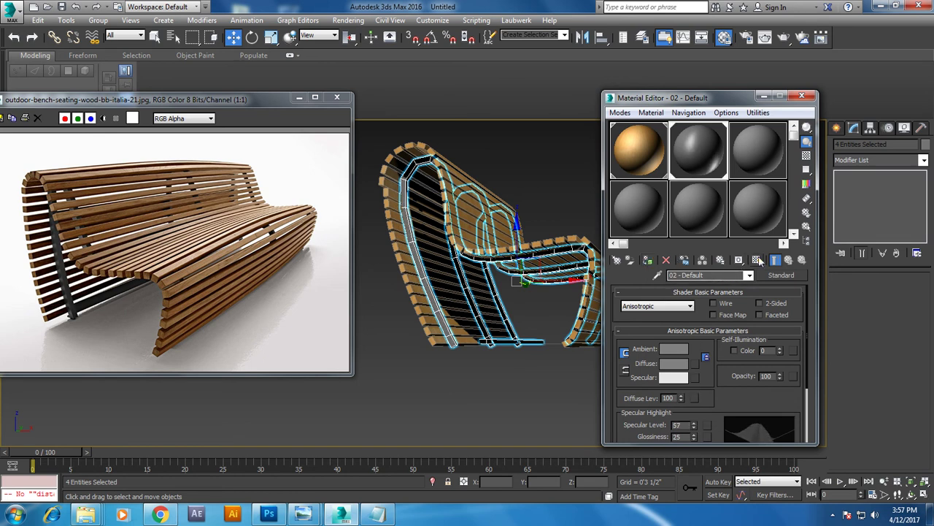
- Close the material editor, clear the selection, and minimize the reference image window
left_click(801, 96)
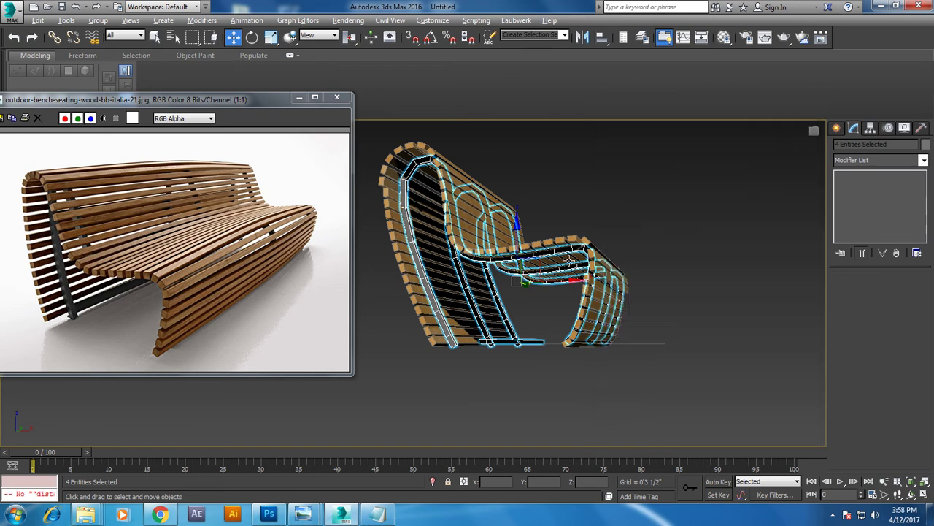
middle_click_drag(773, 176, 745, 173, "alt")
left_click(746, 173)
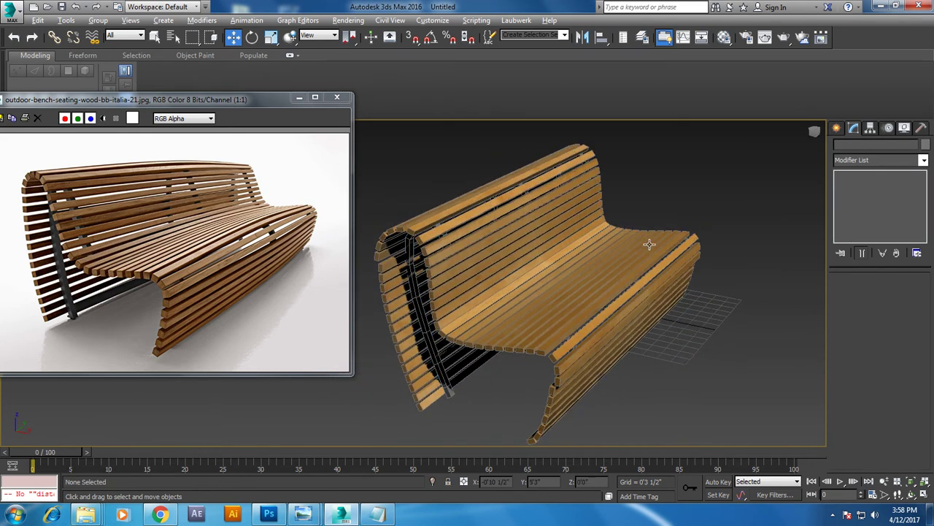
mouse_move(746, 173)
middle_mouse_down("alt")
mouse_move(647, 234)
mouse_move(621, 238)
middle_mouse_up("alt")
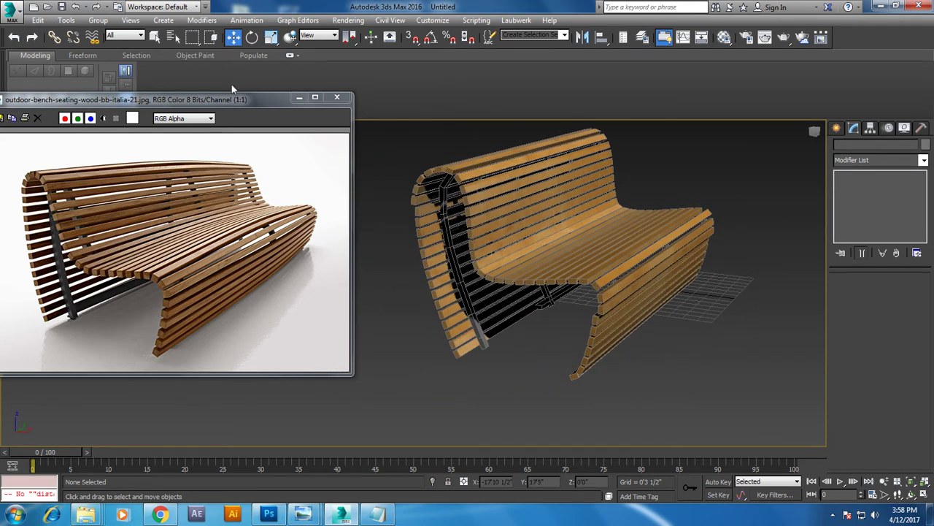
left_click(297, 96)
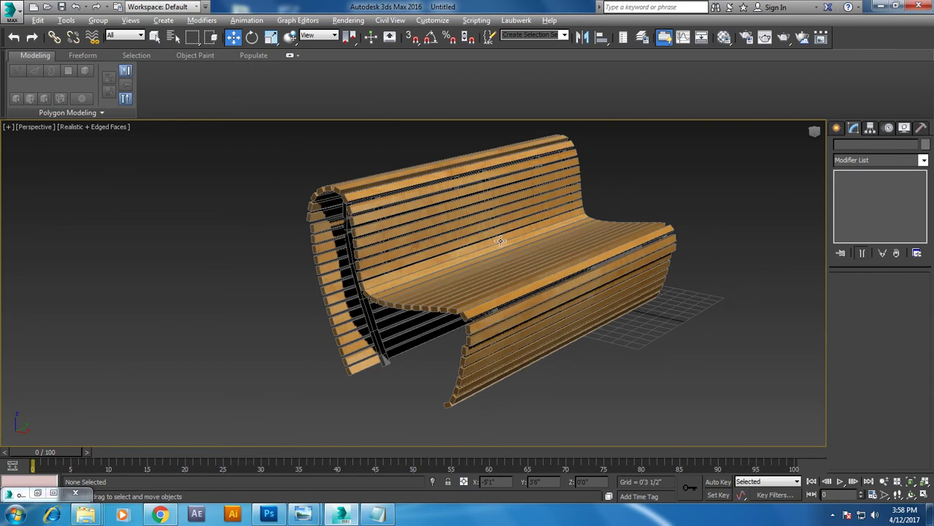
- Delete the stray slat Box001, then select the remaining 54-piece bench
scroll(513, 243, "down", 5)
key("ctrl+a")
key("z")
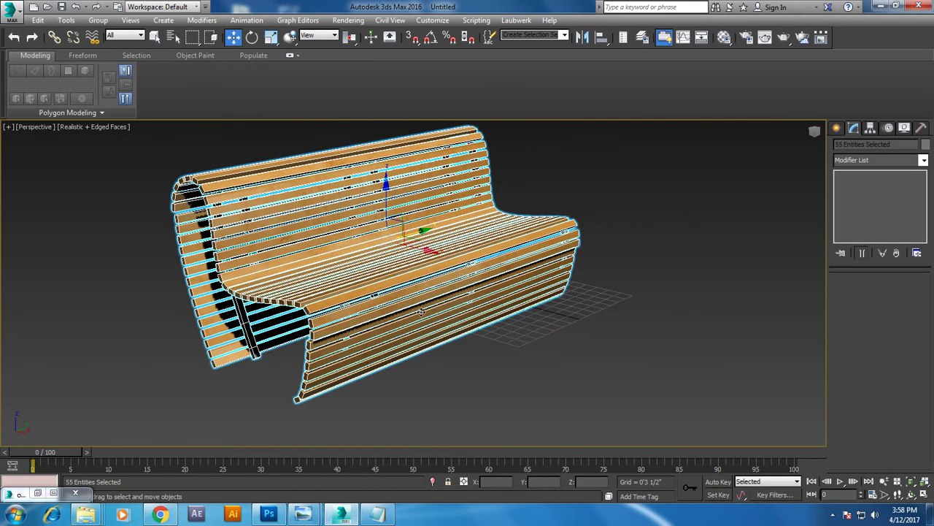
scroll(460, 303, "down", 2)
scroll(415, 272, "down", 3)
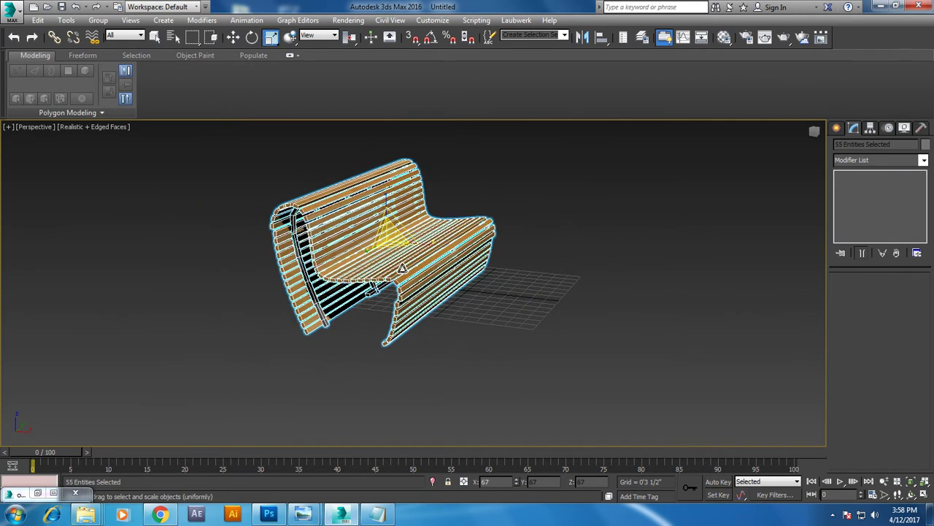
middle_click_drag(415, 273, 482, 272, "alt")
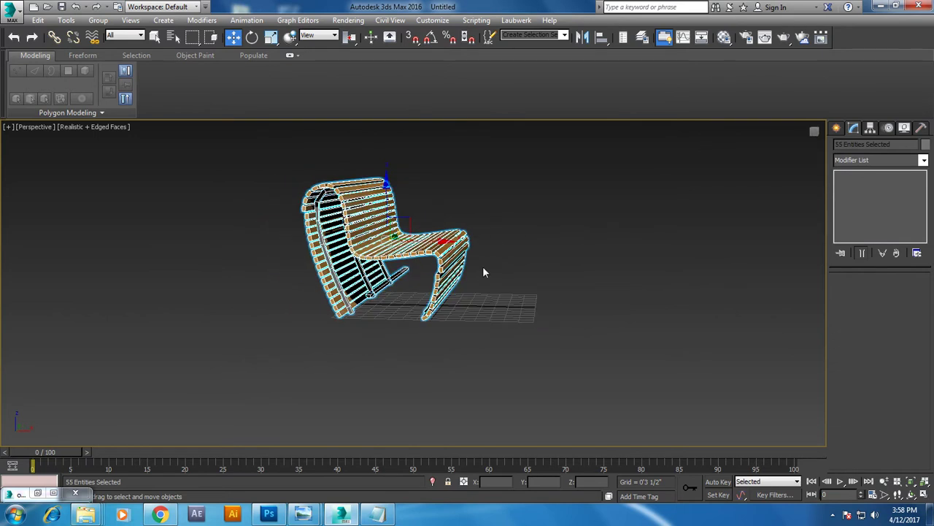
left_click(401, 271)
key("Delete")
middle_click_drag(460, 295, 511, 307, "alt")
left_click_drag(184, 171, 507, 319)
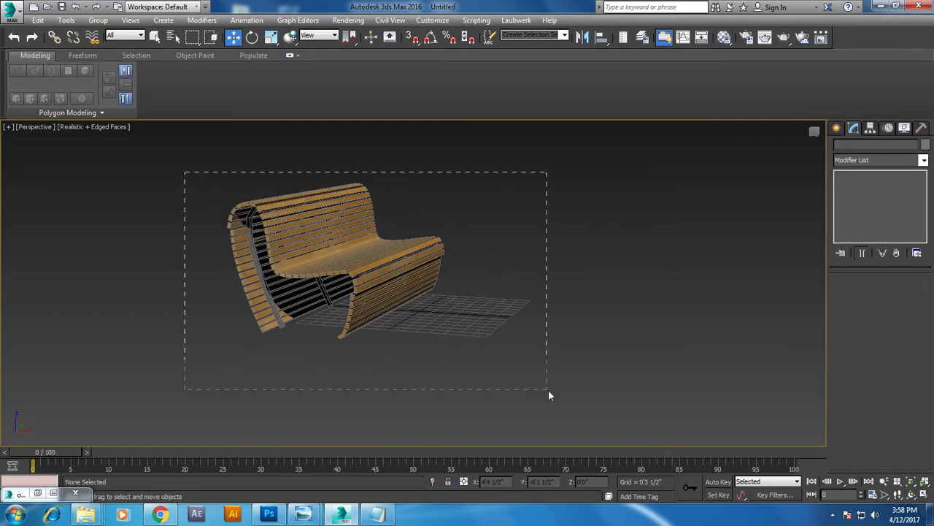
scroll(400, 282, "up", 1)
- Draw a large Plane001 ground plane and position it under the bench
left_click(837, 129)
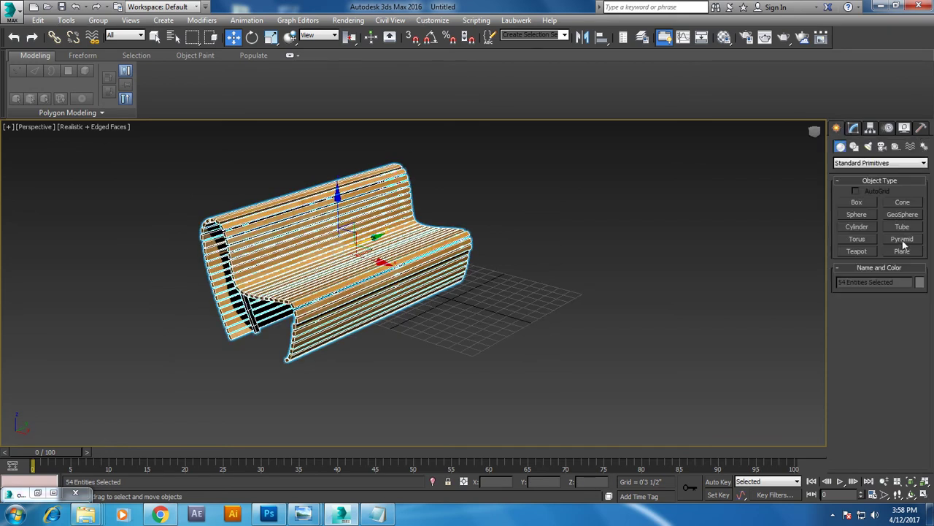
left_click(903, 252)
scroll(404, 379, "down", 2)
scroll(405, 378, "down", 2)
left_click_drag(448, 229, 385, 411)
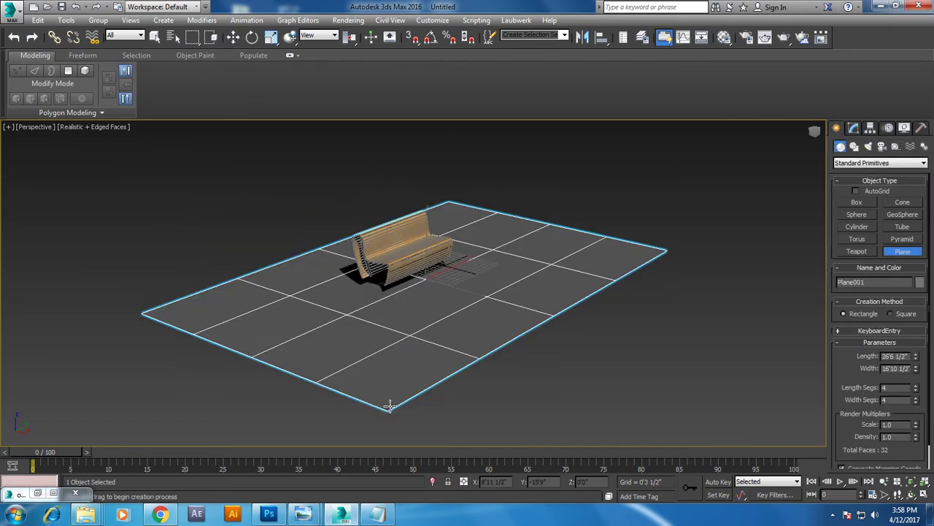
key("w")
middle_click_drag(409, 329, 431, 292, "alt")
scroll(431, 292, "up", 2)
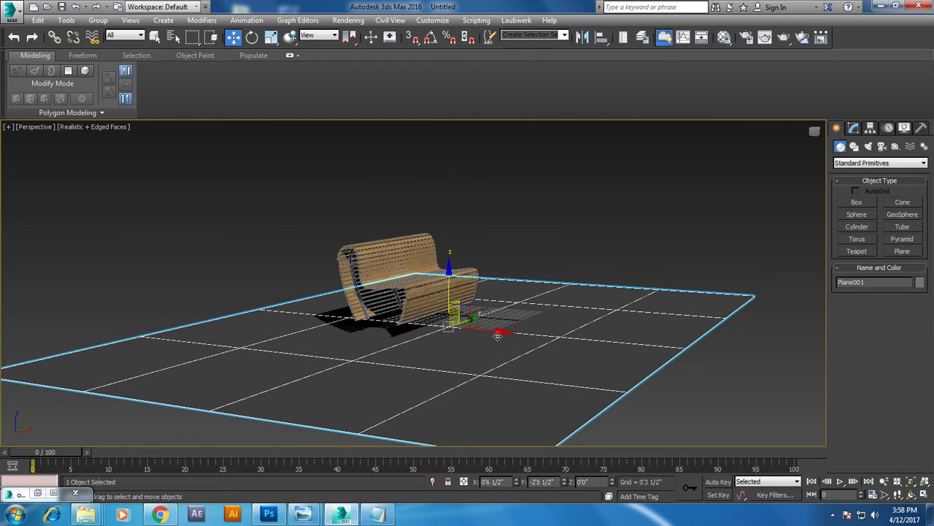
mouse_move(489, 348)
left_mouse_down()
mouse_move(573, 354)
mouse_move(493, 301)
mouse_move(526, 285)
left_mouse_up()
middle_click_drag(525, 285, 392, 168, "alt")
- Select the whole bench and move it onto the ground plane
left_click_drag(392, 169, 599, 219)
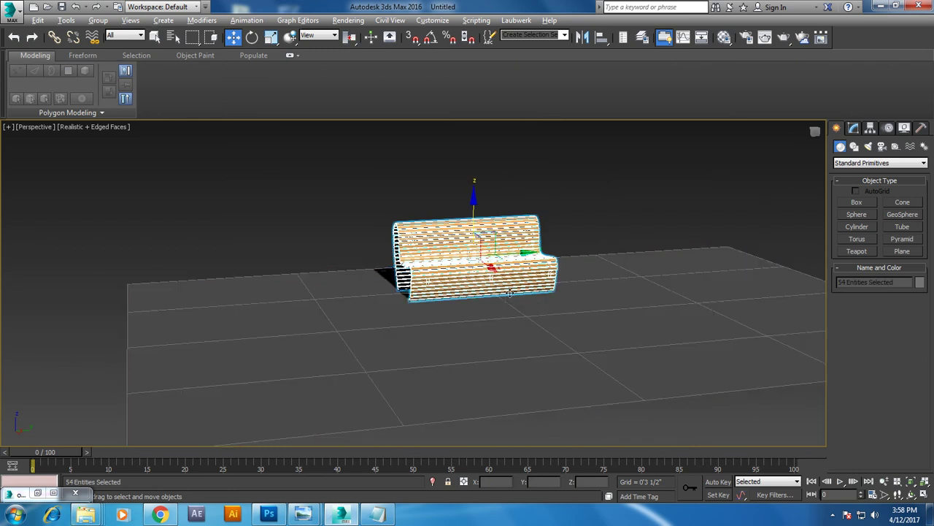
middle_click_drag(501, 287, 523, 251, "alt")
mouse_move(513, 241)
left_mouse_down()
mouse_move(338, 272)
mouse_move(515, 292)
left_mouse_up()
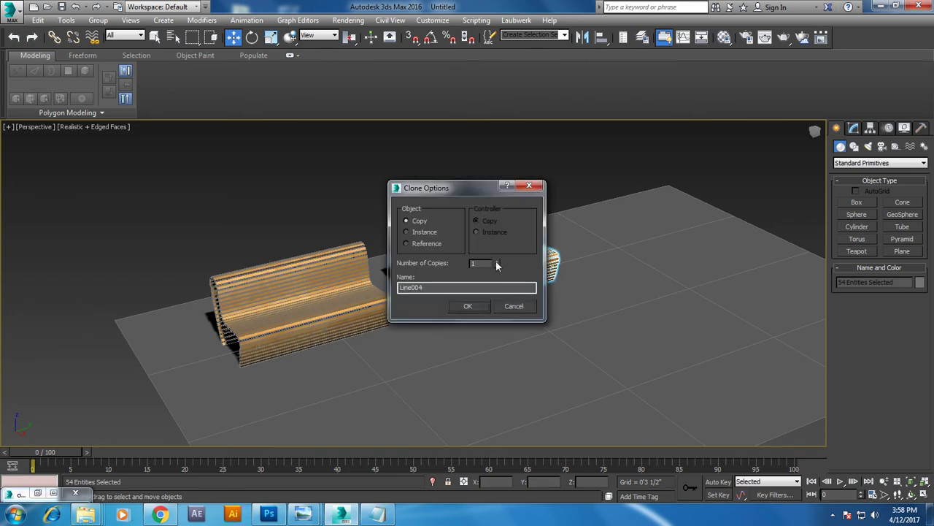
- Confirm Clone Options to copy the bench, forming a row of three benches
left_click(468, 305)
scroll(606, 250, "up", 3)
scroll(606, 251, "up", 1)
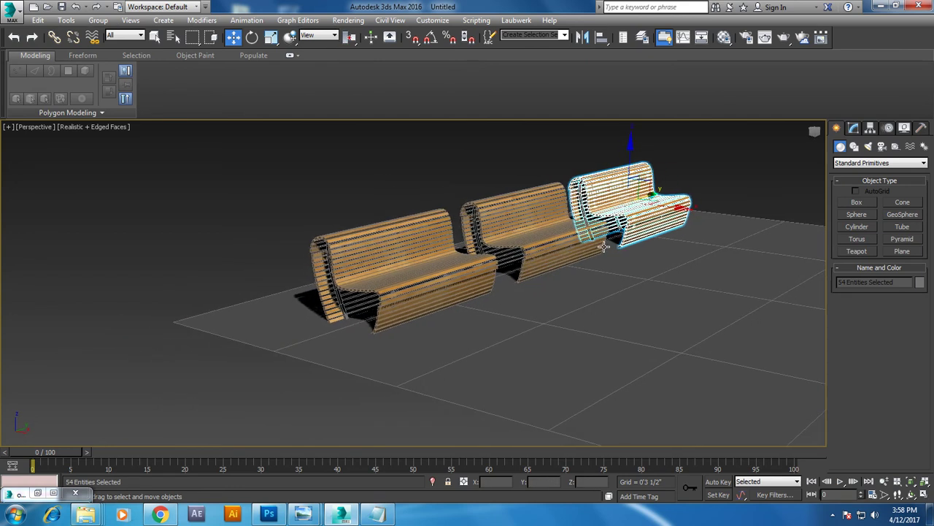
scroll(606, 251, "up", 2)
scroll(606, 251, "down", 1)
scroll(603, 252, "down", 1)
scroll(602, 253, "down", 1)
scroll(600, 254, "down", 2)
- Clear the selection, briefly restore the reference photo, and orbit closer to the three benches
left_click(389, 158)
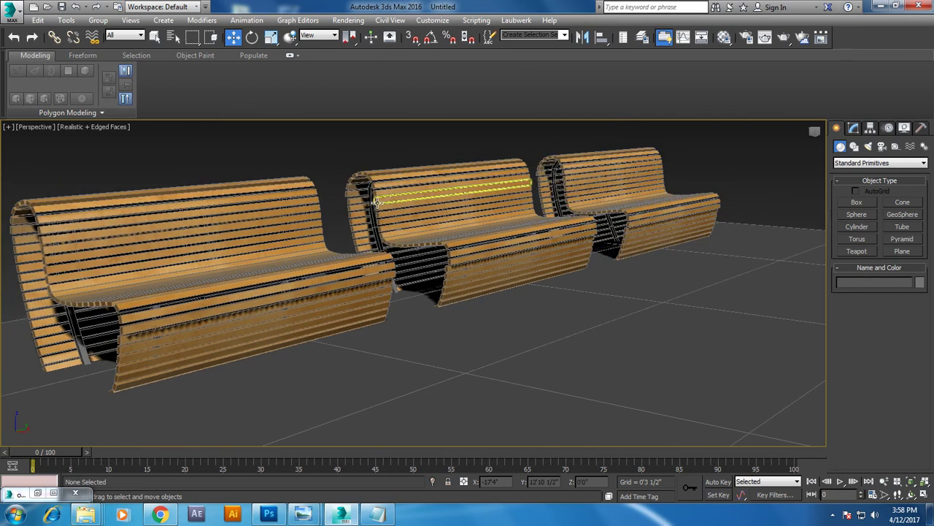
mouse_move(376, 204)
middle_mouse_down("alt")
mouse_move(353, 250)
mouse_move(427, 239)
middle_mouse_up("alt")
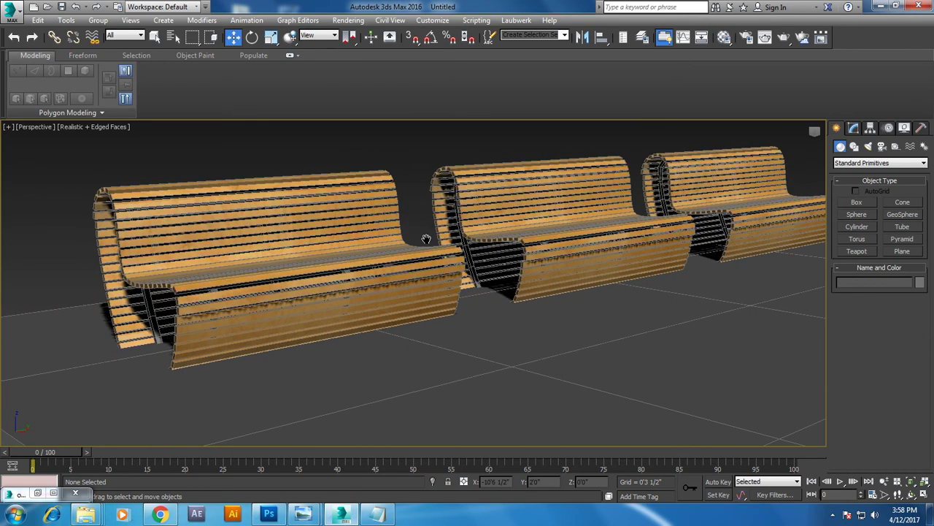
left_click(40, 495)
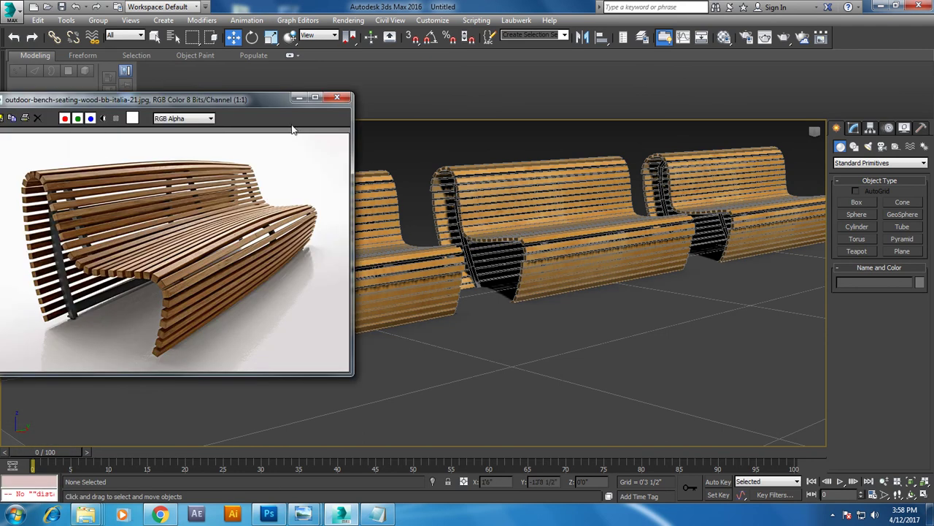
left_click(299, 97)
middle_click_drag(380, 307, 418, 457, "alt")
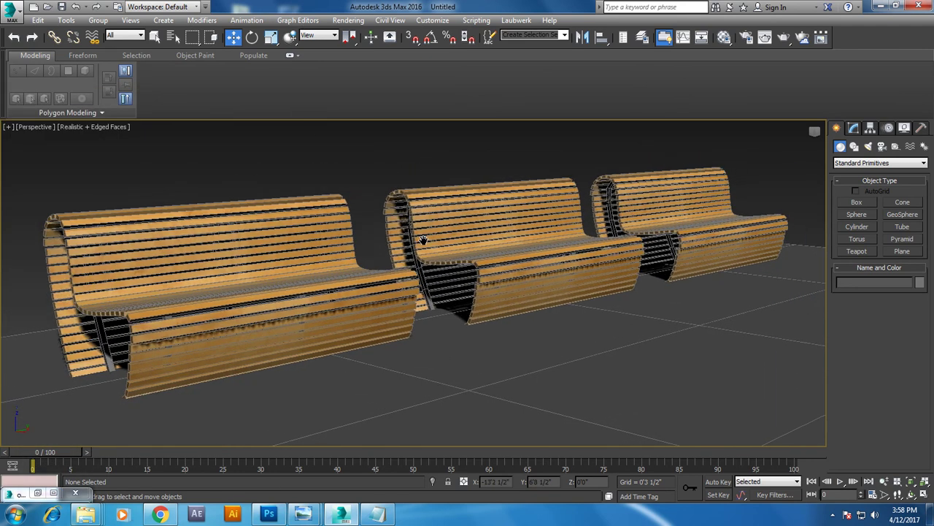
left_click(377, 514)
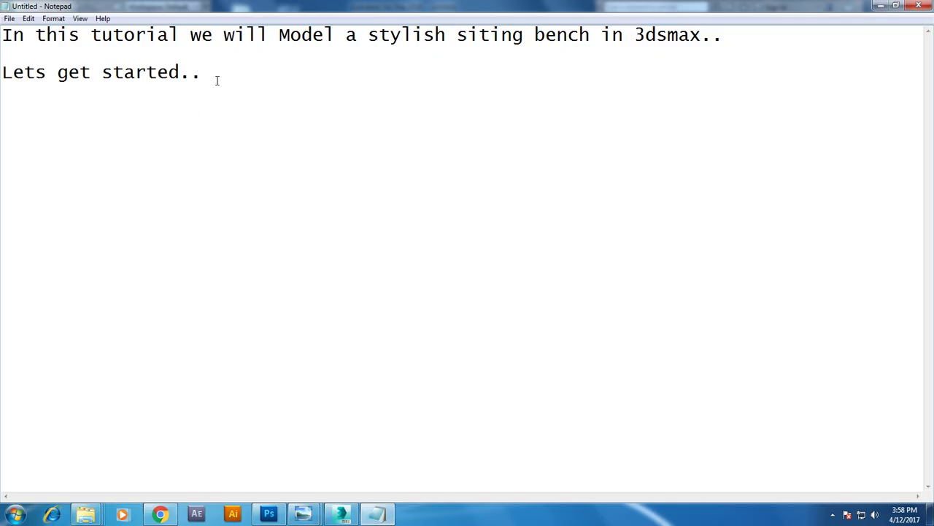